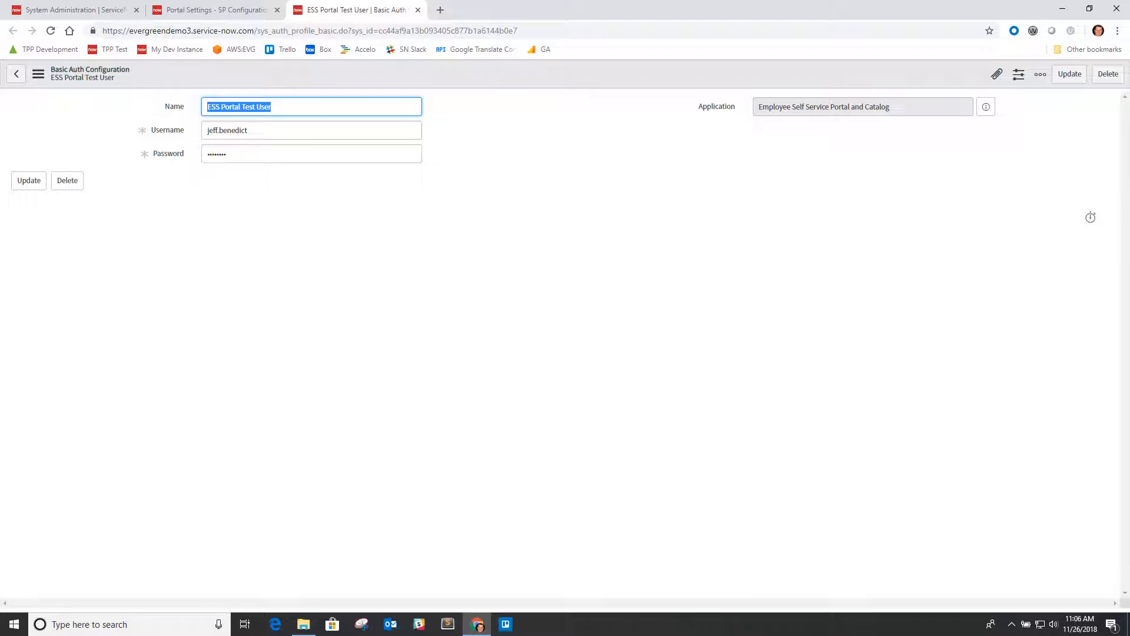
click(215, 10)
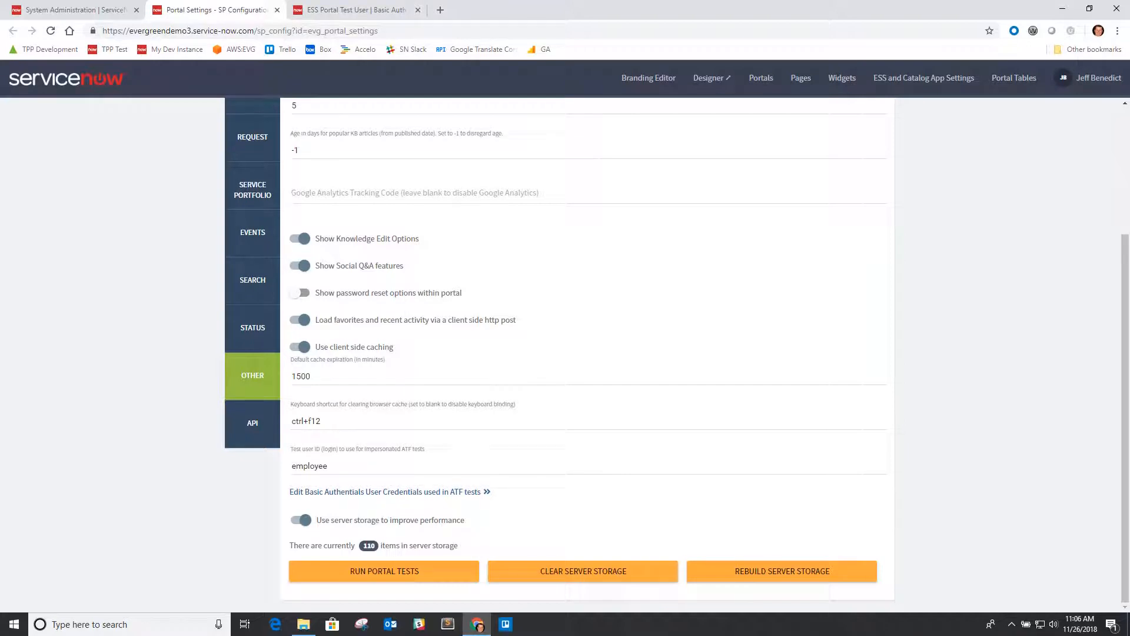
click(357, 10)
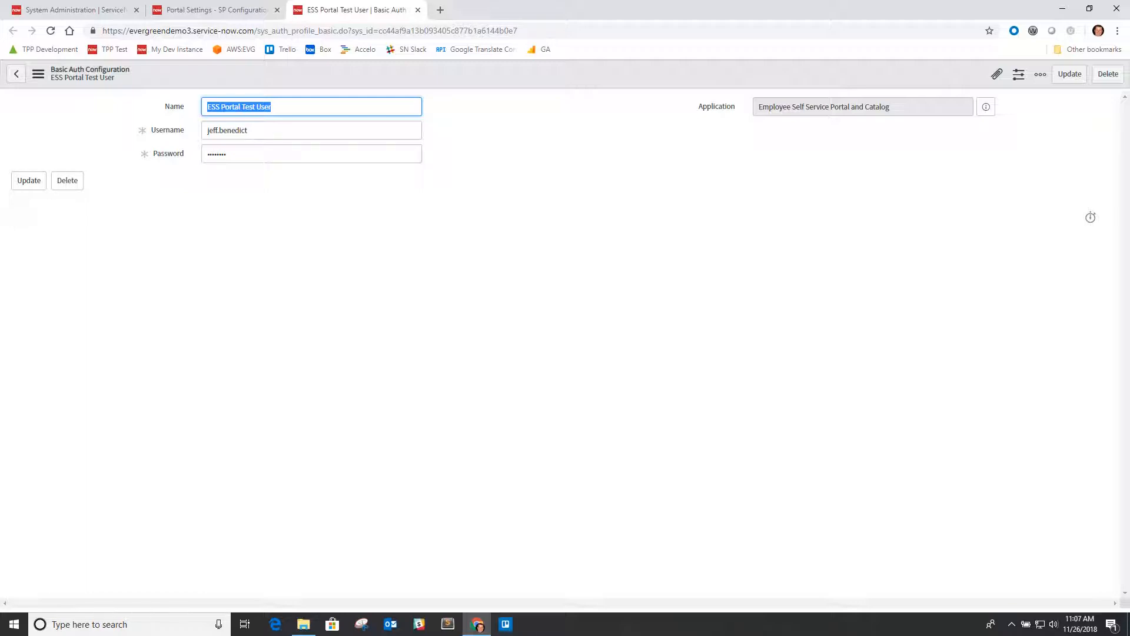
Step: Launch the test search from the Search section of Portal Settings and request the result of the 'ESS Portal: Run a search' test
click(216, 10)
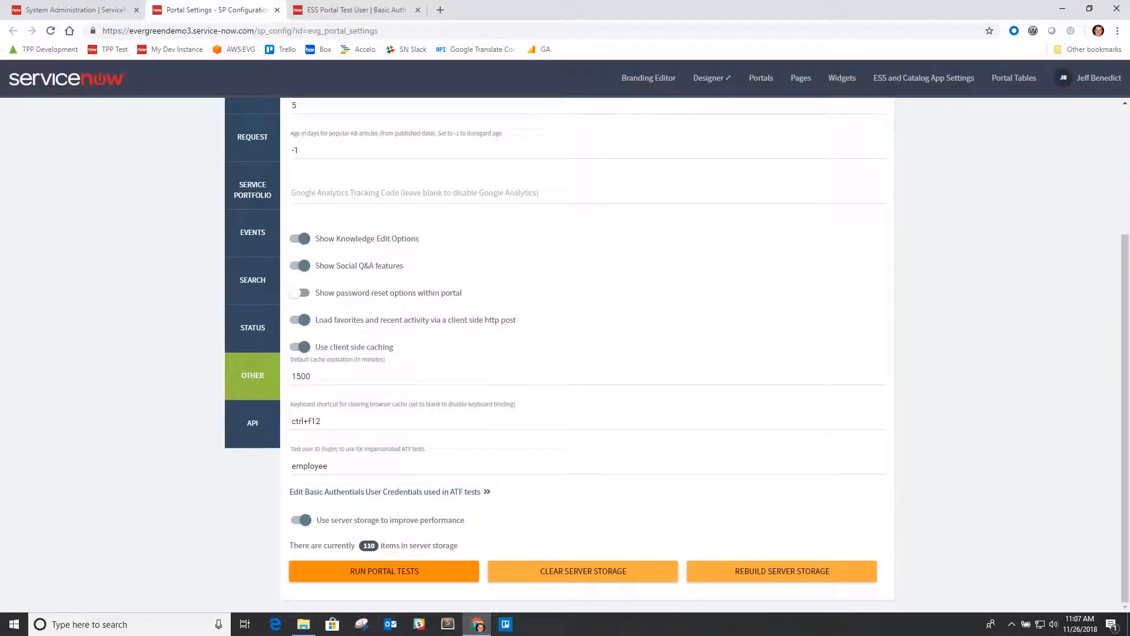
scroll(565, 353, up, 2)
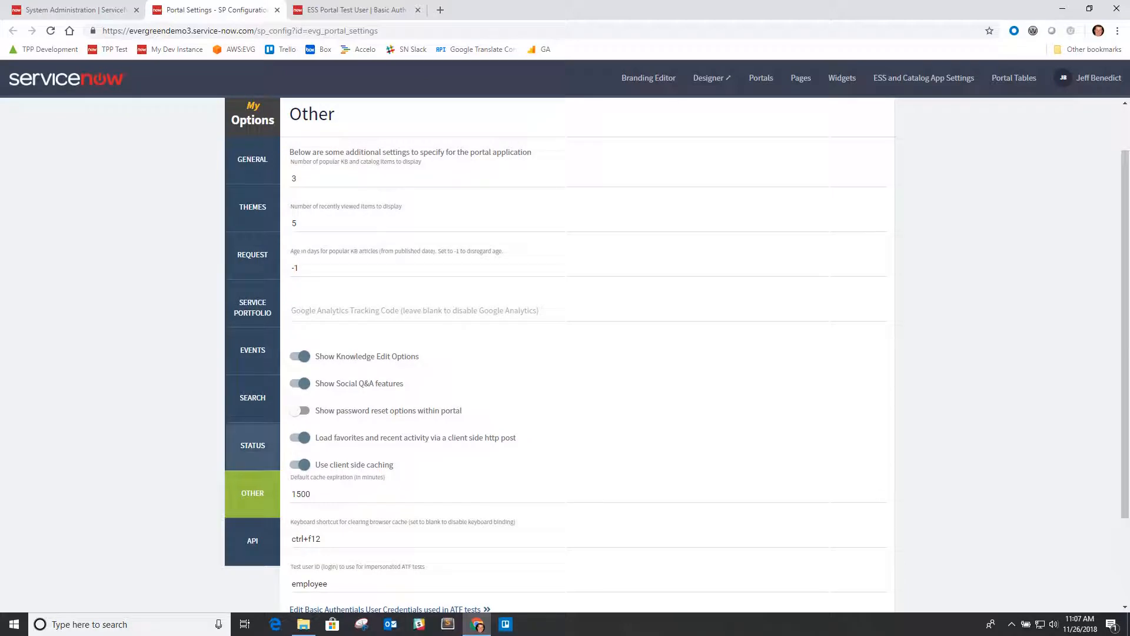
click(253, 397)
scroll(565, 353, down, 5)
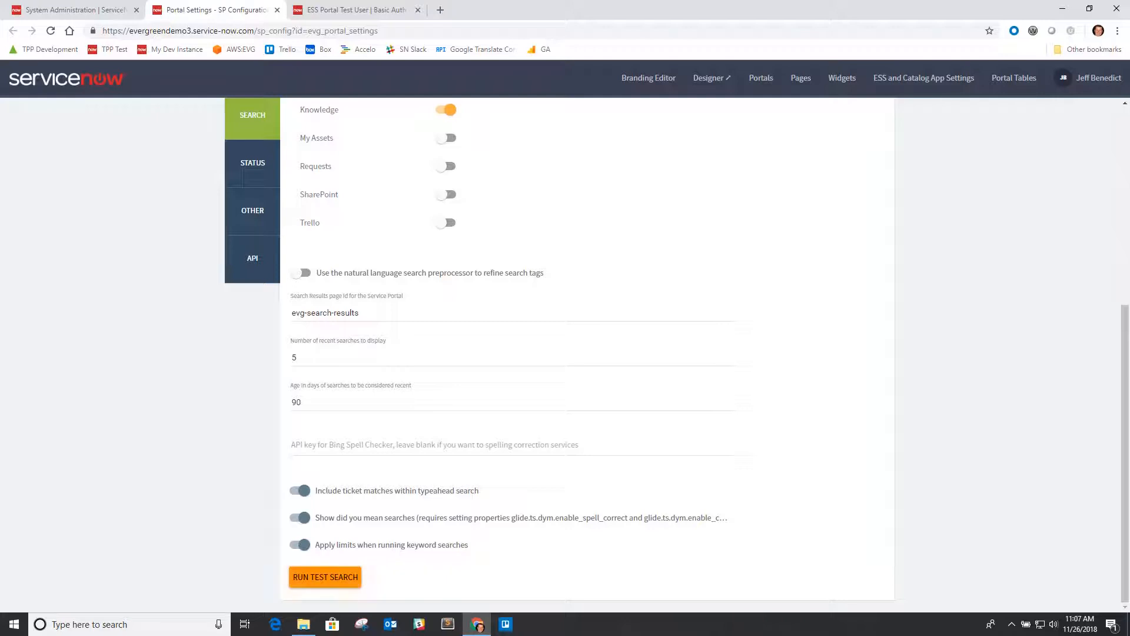
click(325, 576)
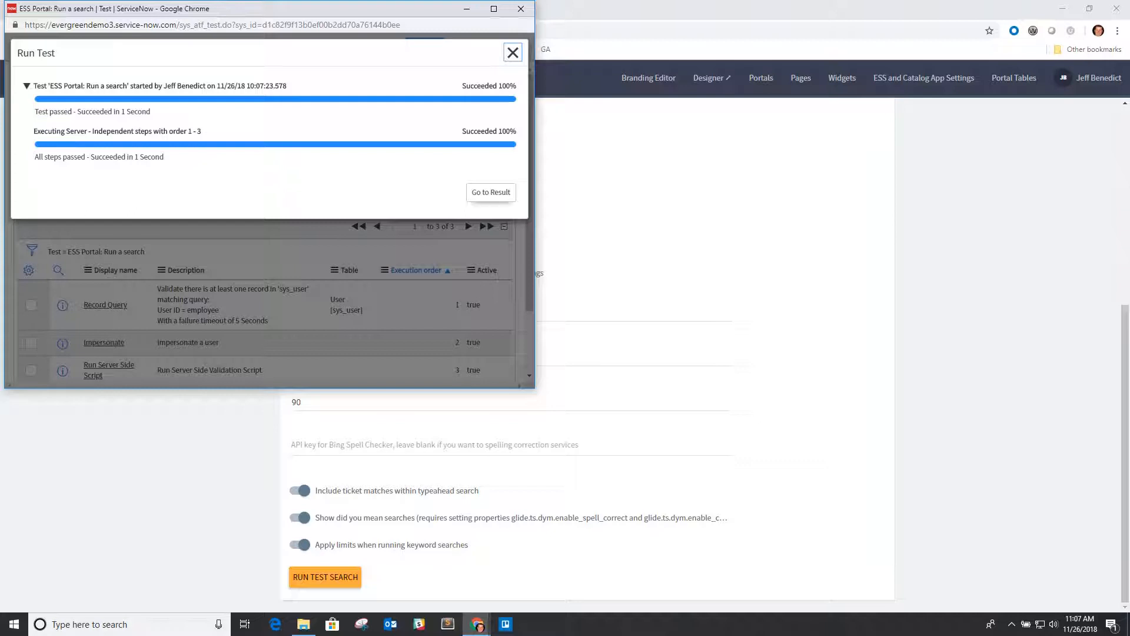
click(491, 192)
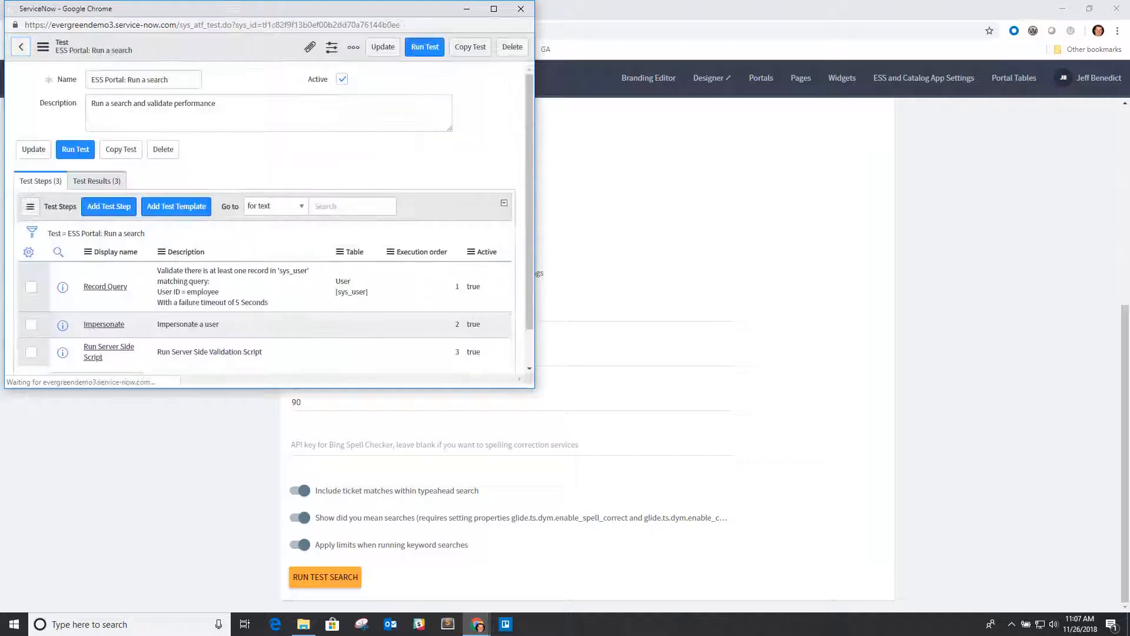
Step: Maximize the 'ESS Portal: Run a search' test window and examine its Record Query, Impersonate and Run Server Side Script steps in order
click(494, 9)
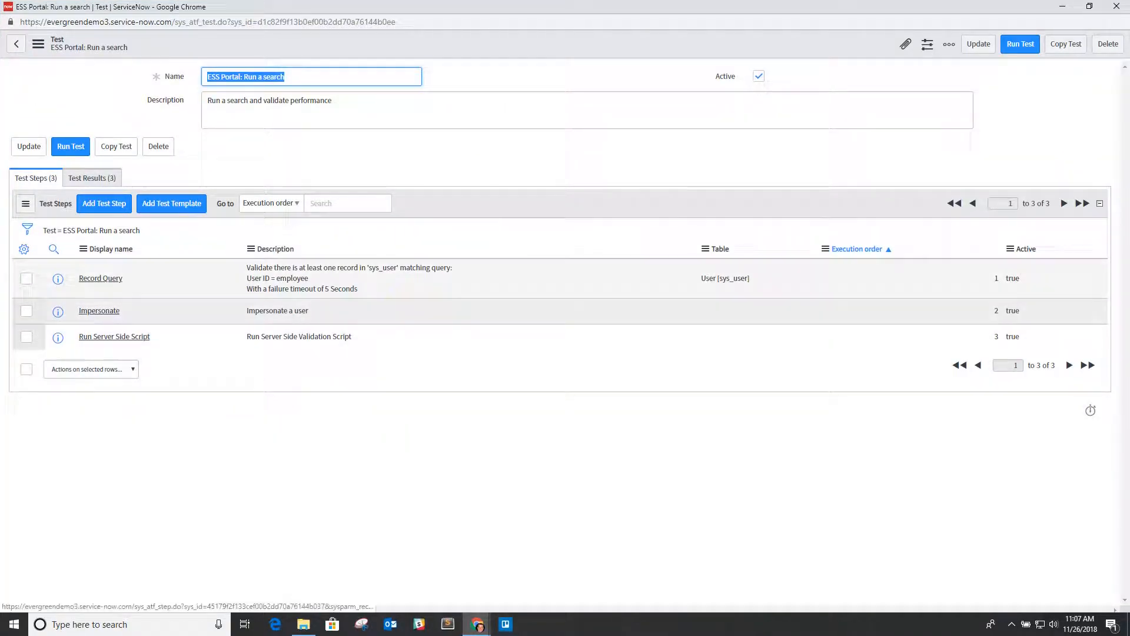
click(100, 278)
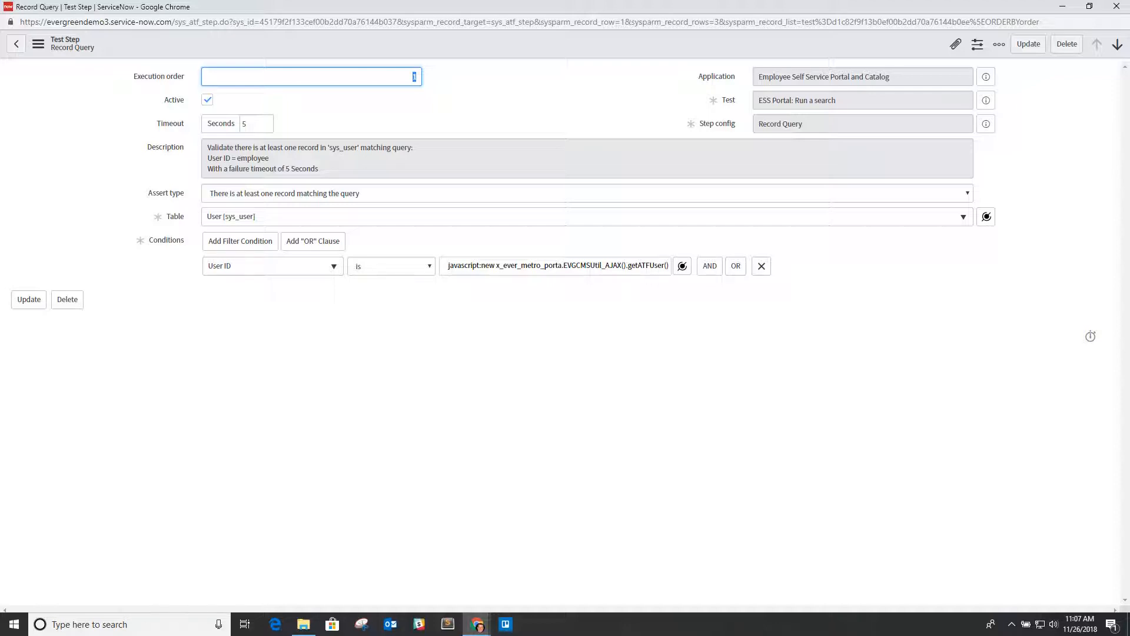
click(1118, 44)
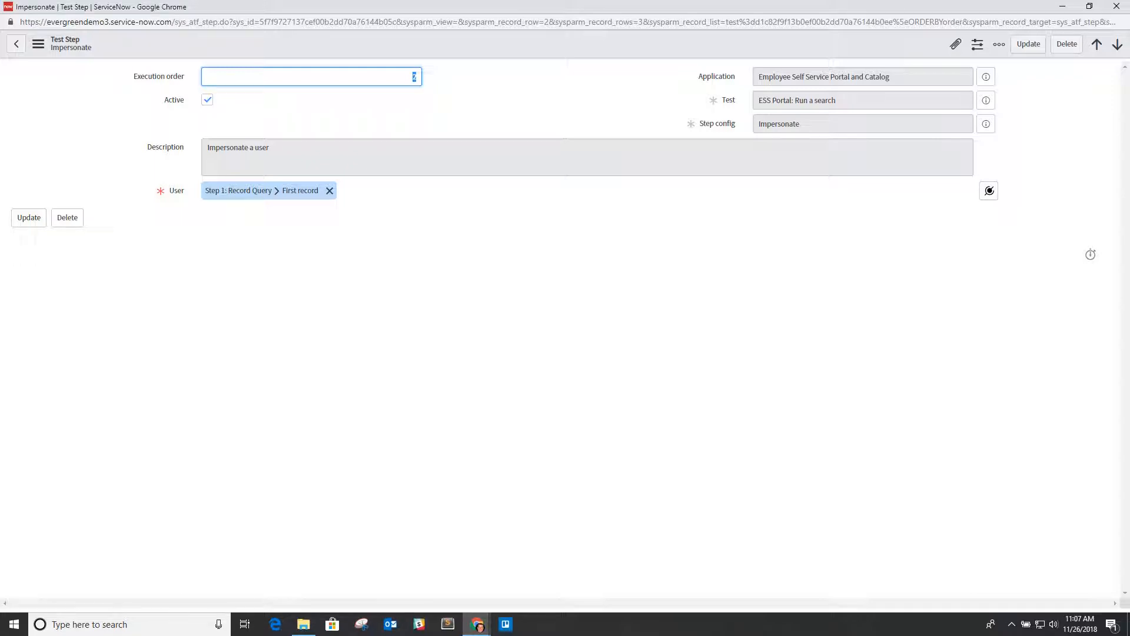
click(1117, 44)
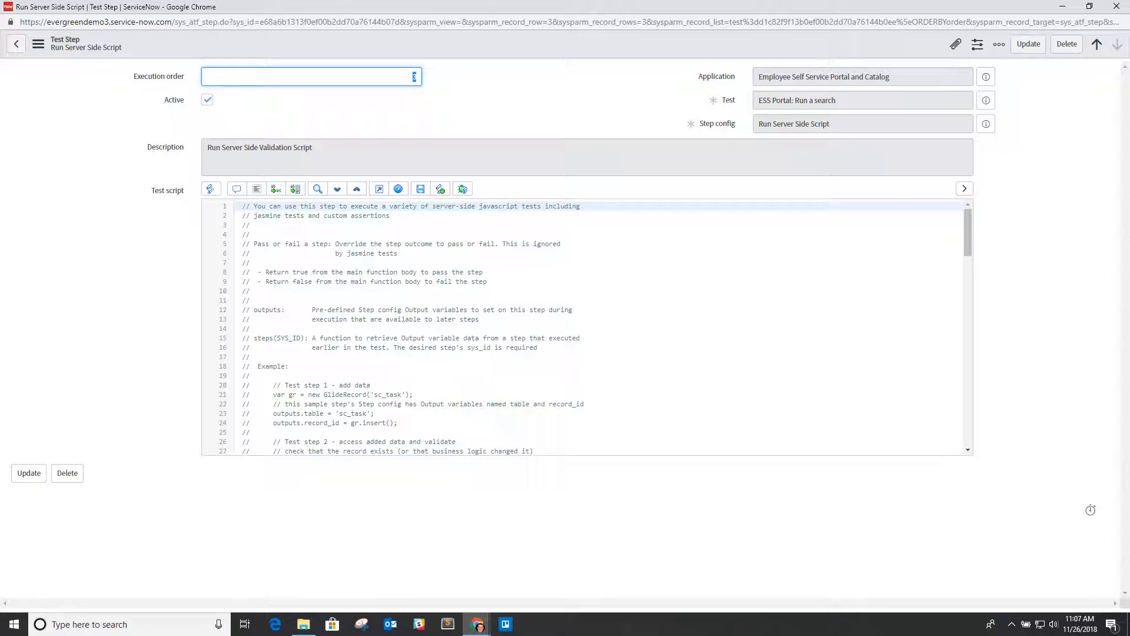
Step: Read the part of the server-side test script that picks the search term, starts the RunSearch timer and executes the search
scroll(588, 328, down, 8)
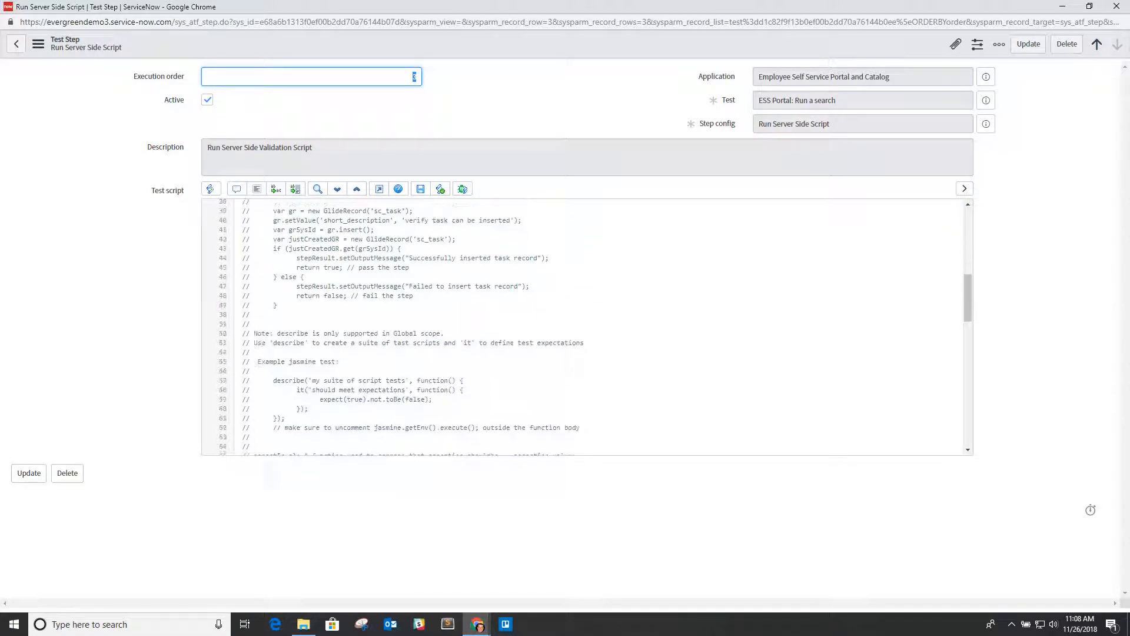
scroll(588, 327, down, 4)
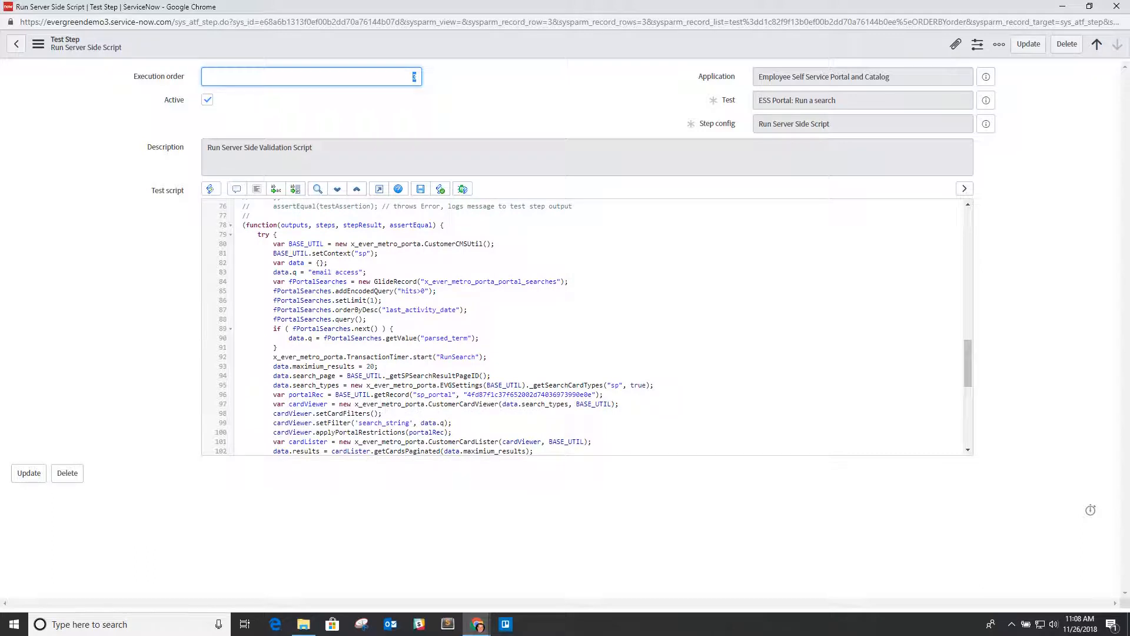
scroll(588, 327, down, 2)
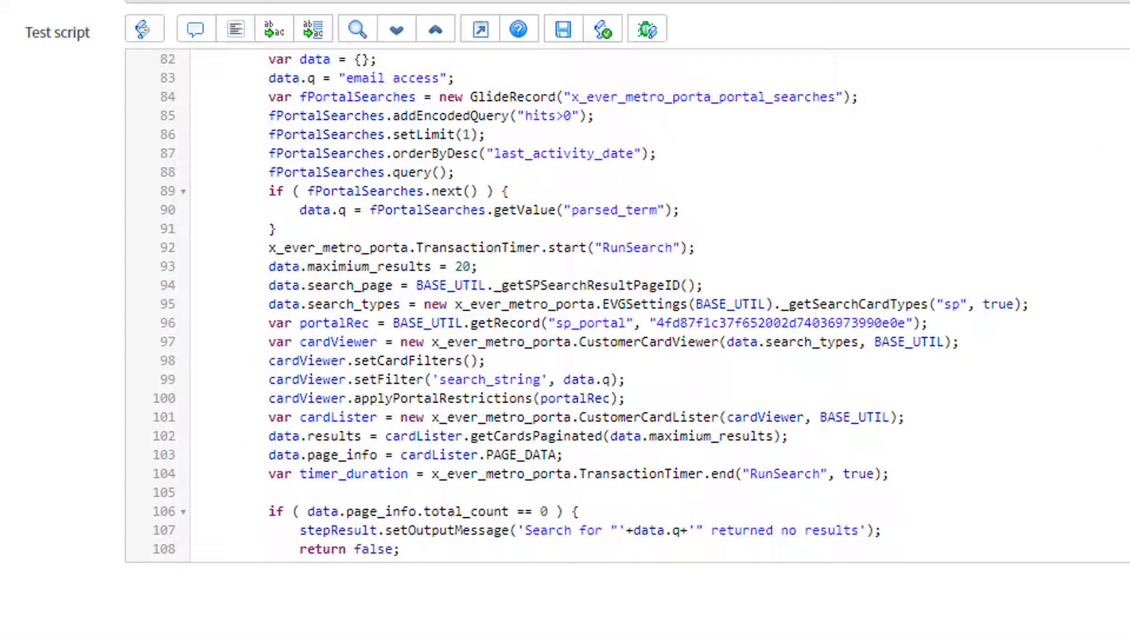
click(805, 474)
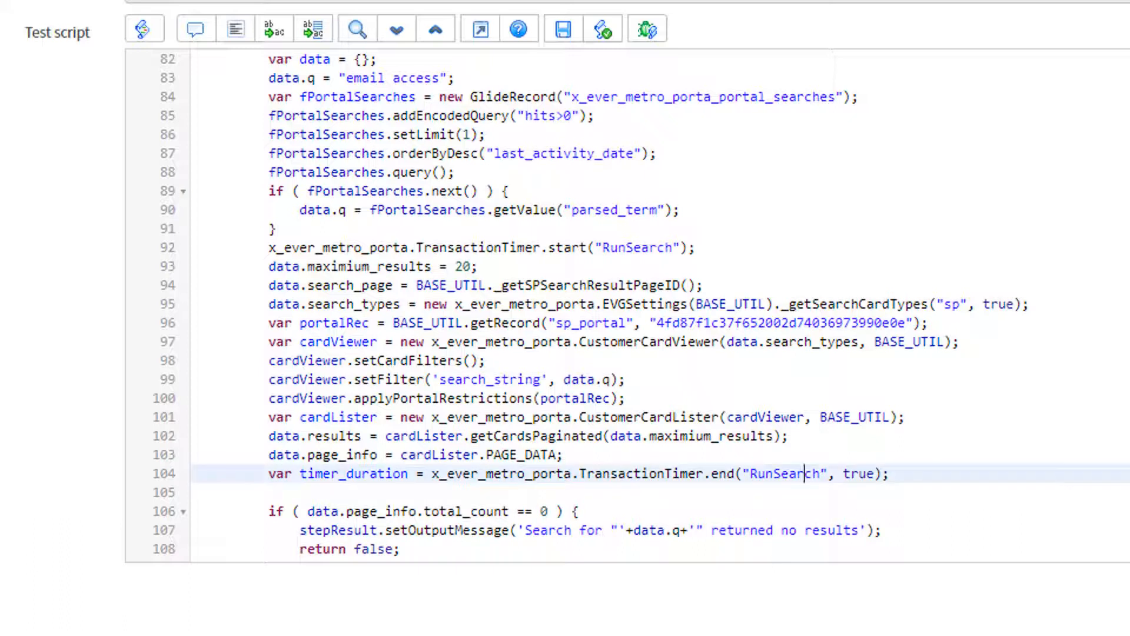
scroll(805, 473, up, 2)
drag(353, 196, 440, 196)
click(408, 253)
scroll(409, 252, down, 2)
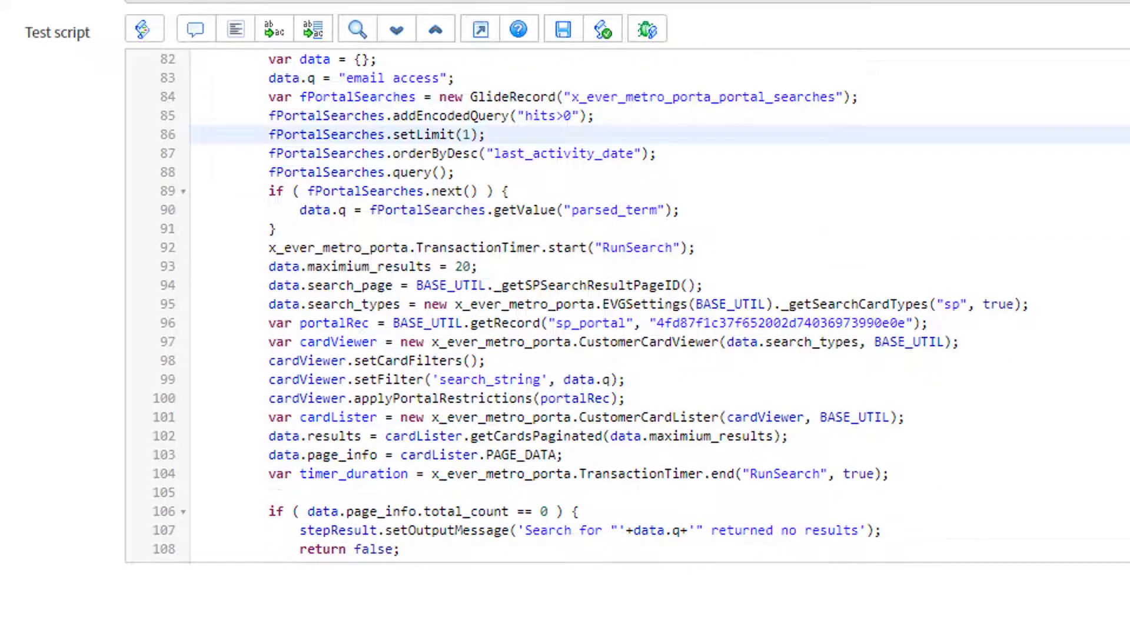
Step: Examine the script's checks for empty results, search duration and next-page navigation, then highlight the success message and return true lines
scroll(408, 252, down, 4)
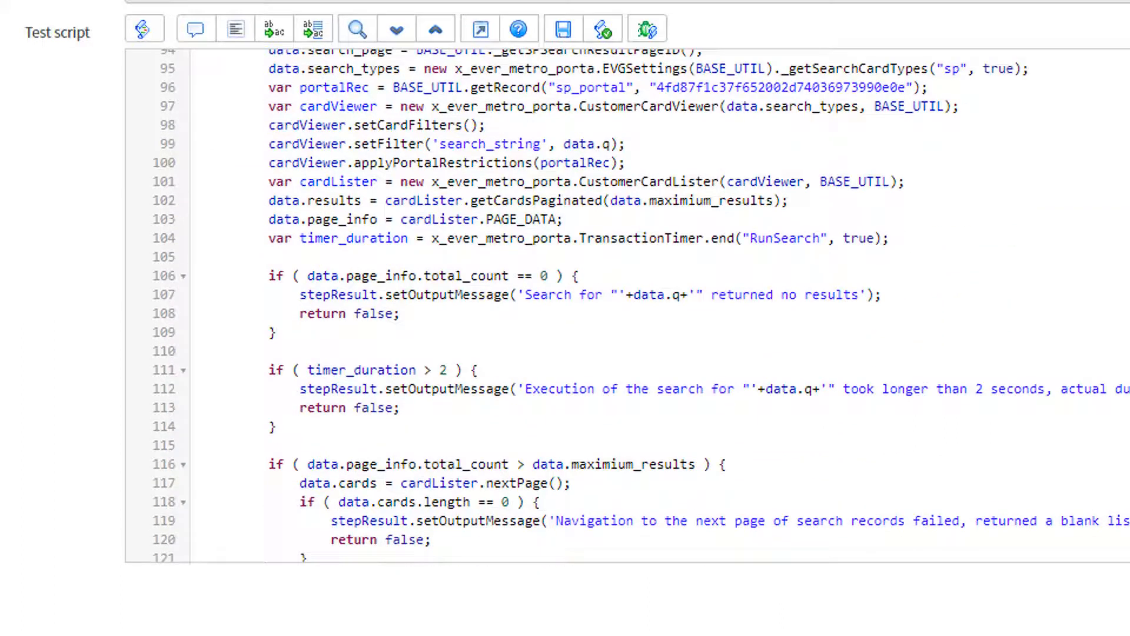
double_click(454, 294)
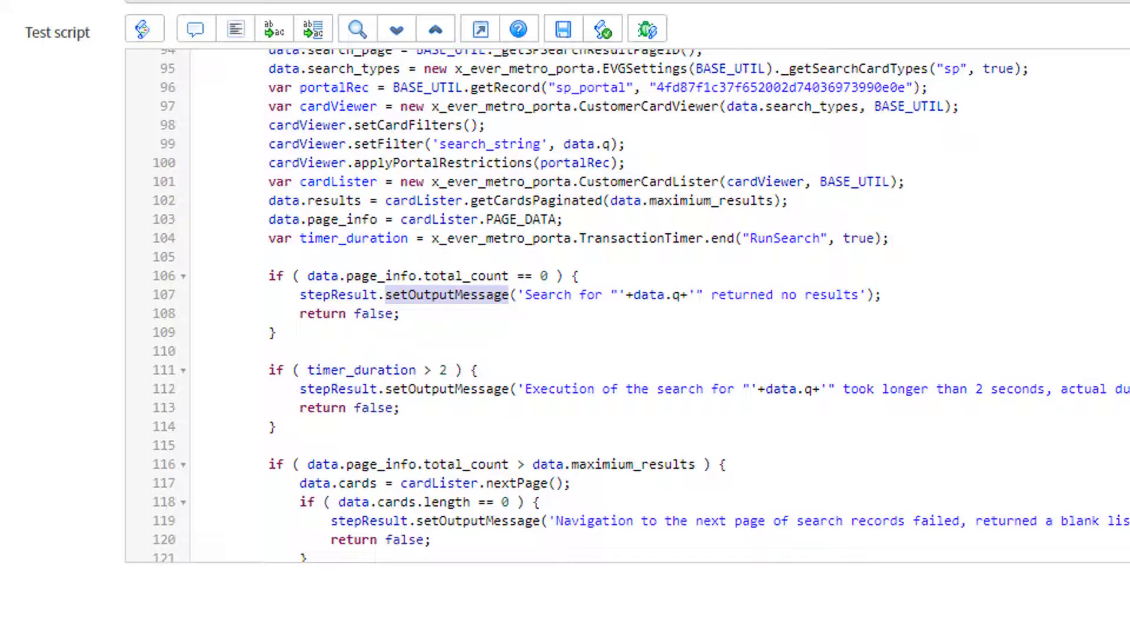
scroll(628, 304, down, 2)
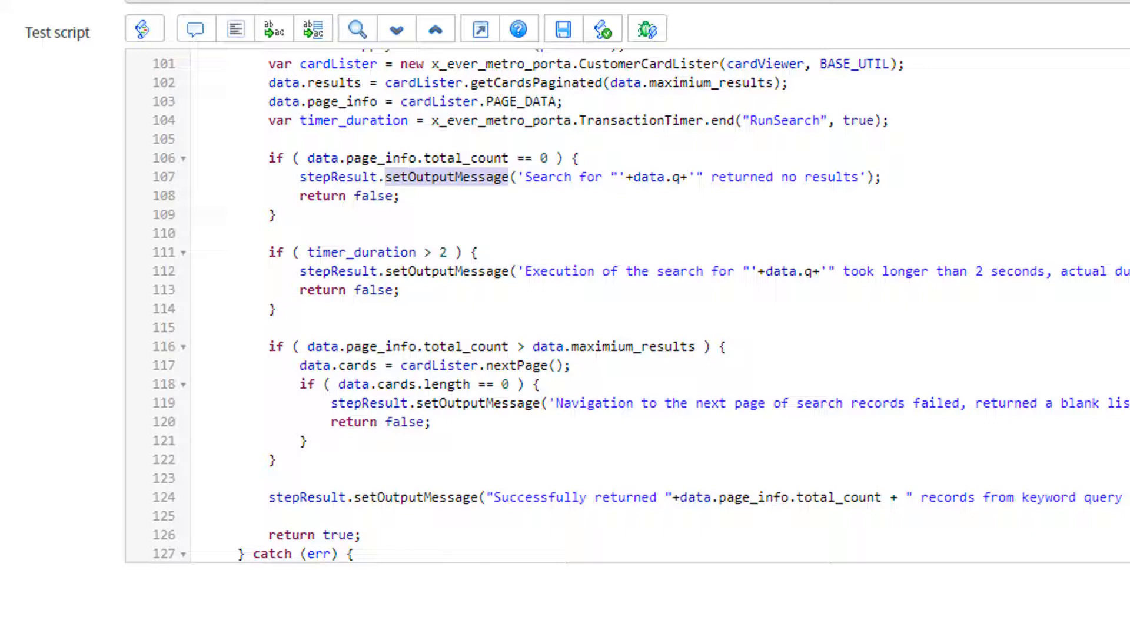
scroll(641, 305, down, 2)
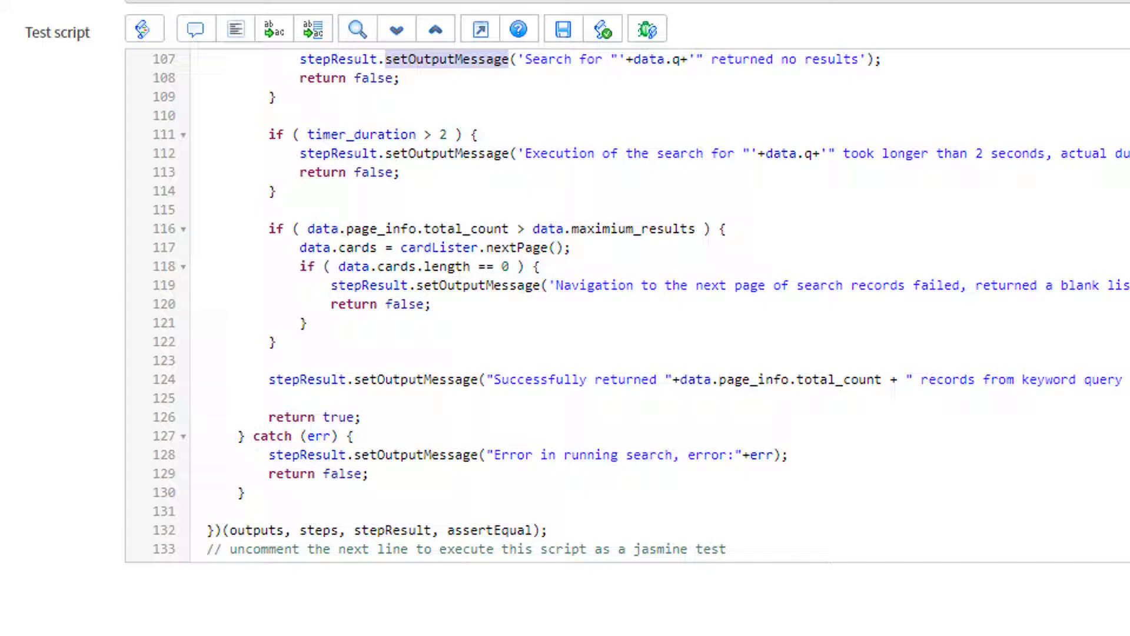
drag(268, 379, 361, 417)
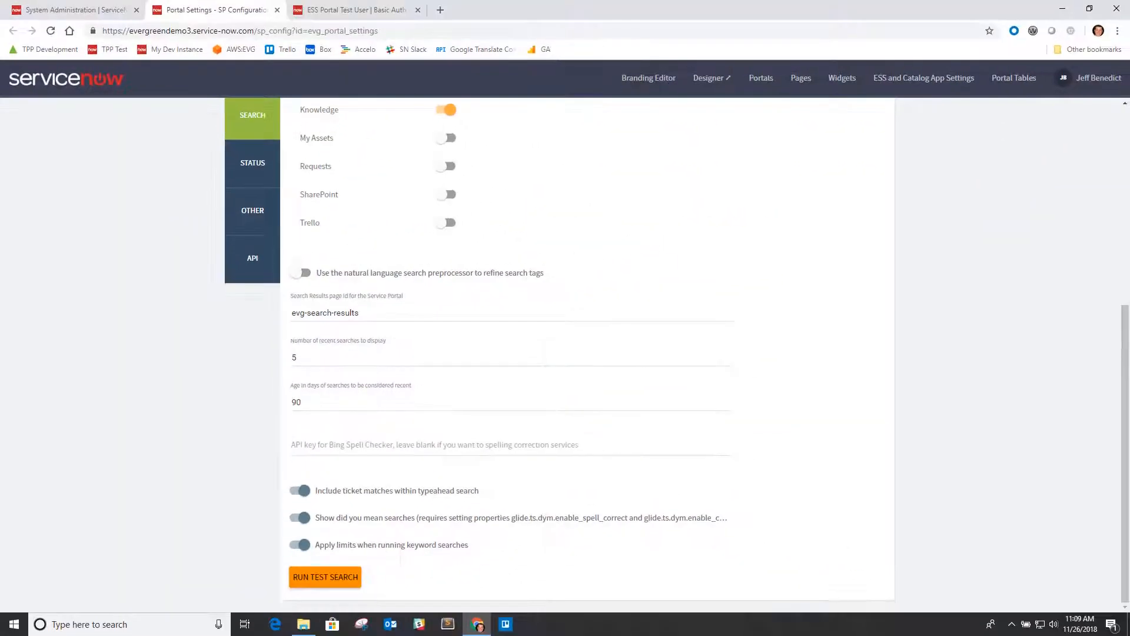
Step: Open the active ticket list test from the Status section of Portal Settings, review its steps through Assert Status Code, and run it
scroll(560, 353, up, 2)
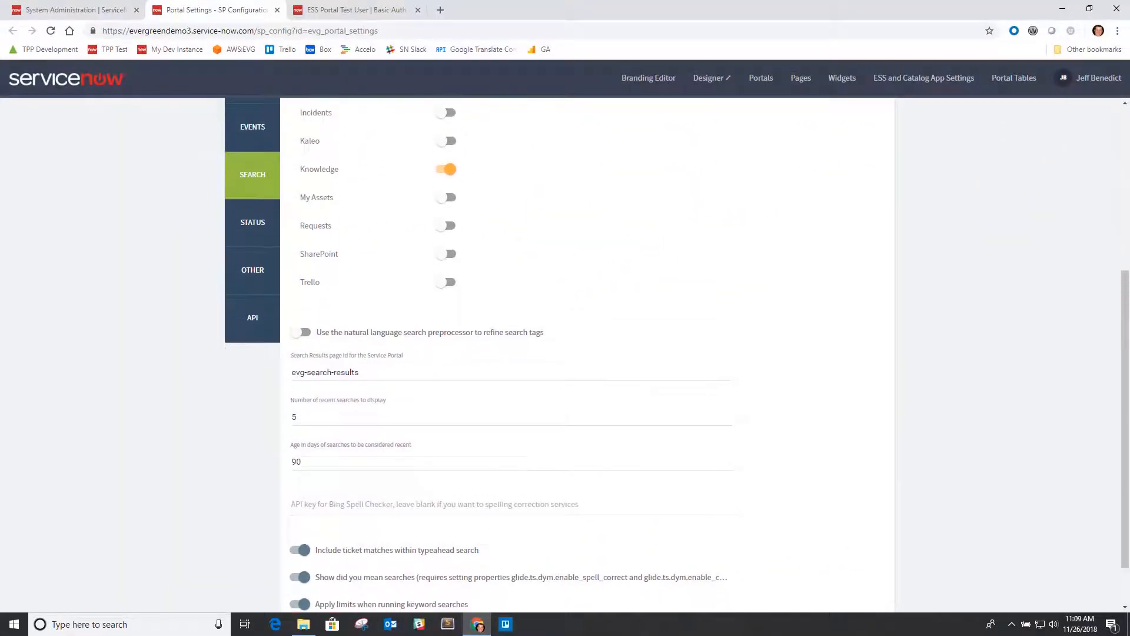
click(253, 280)
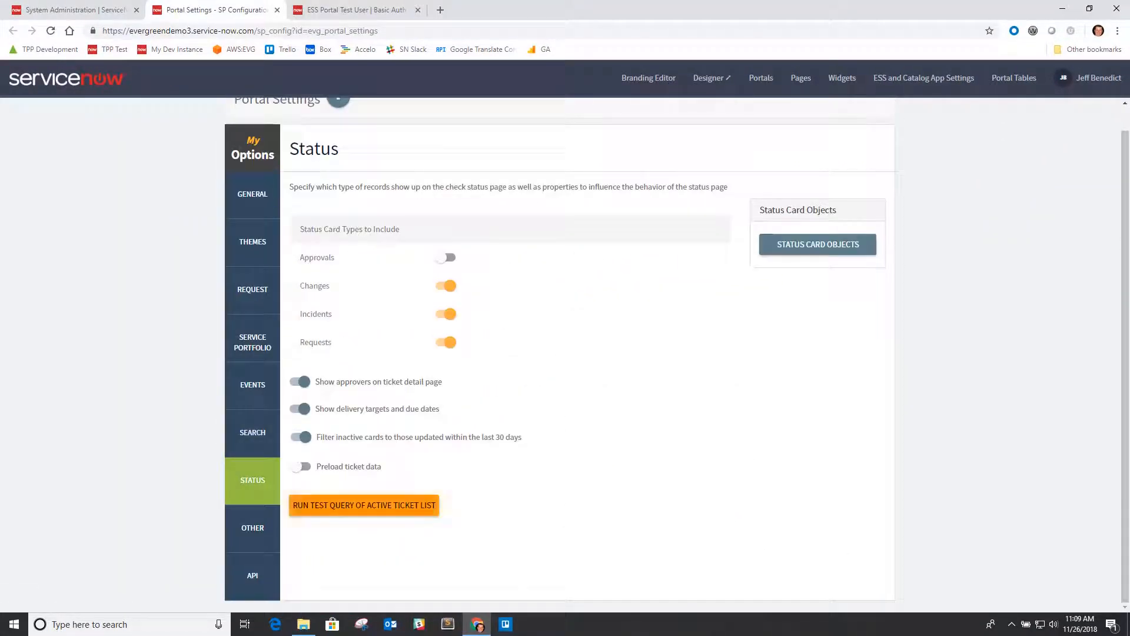
click(364, 505)
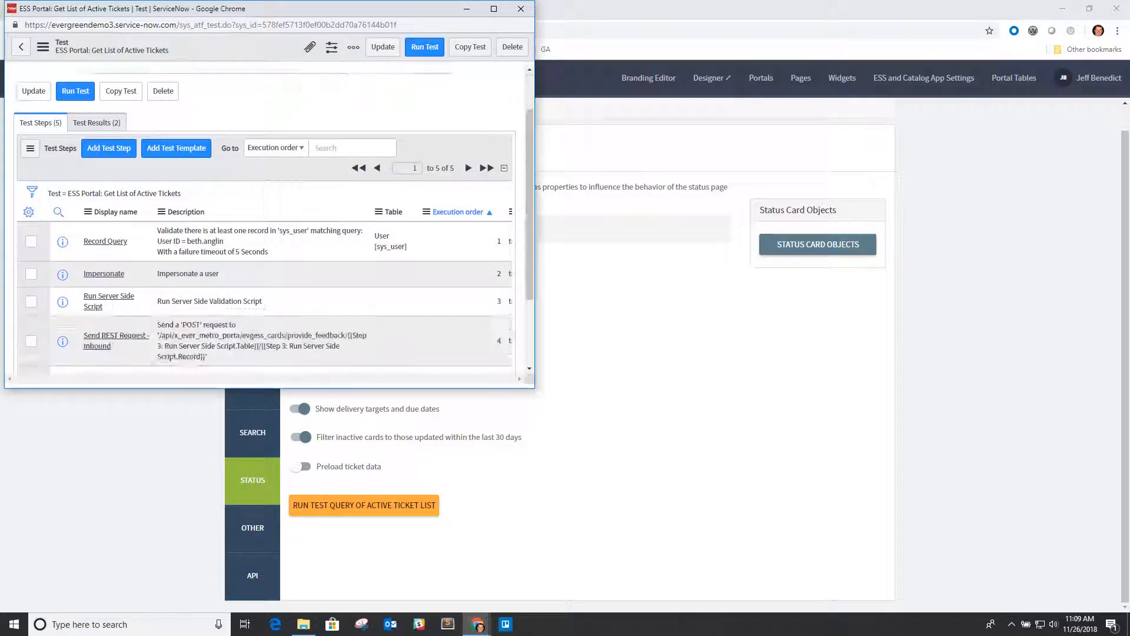
scroll(261, 236, down, 2)
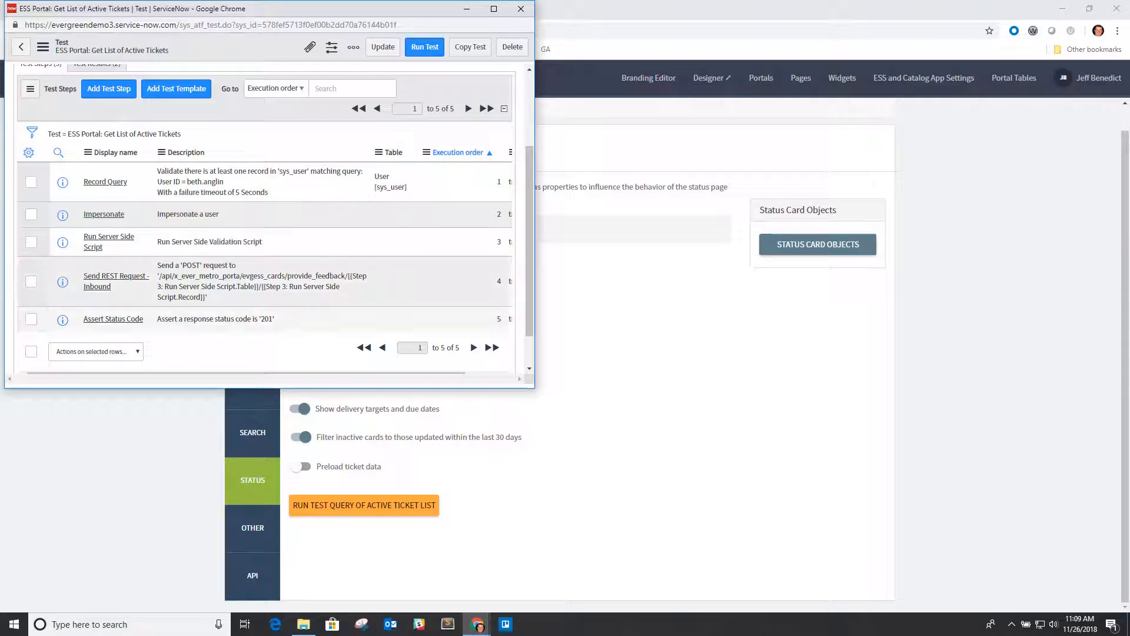
drag(275, 318, 160, 318)
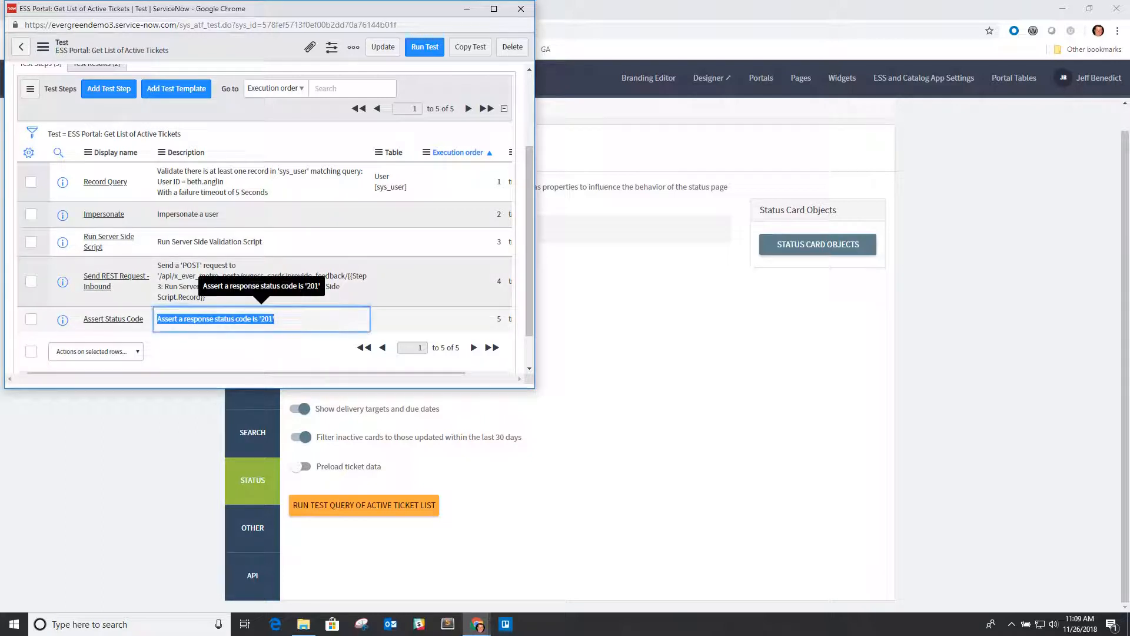
scroll(265, 224, up, 2)
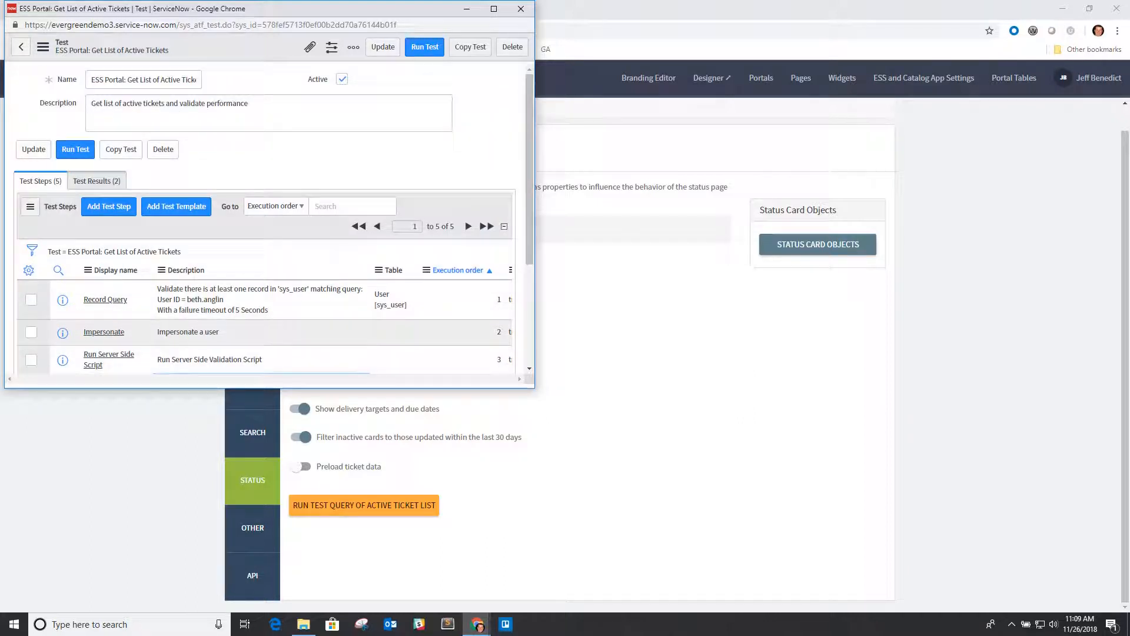
click(425, 47)
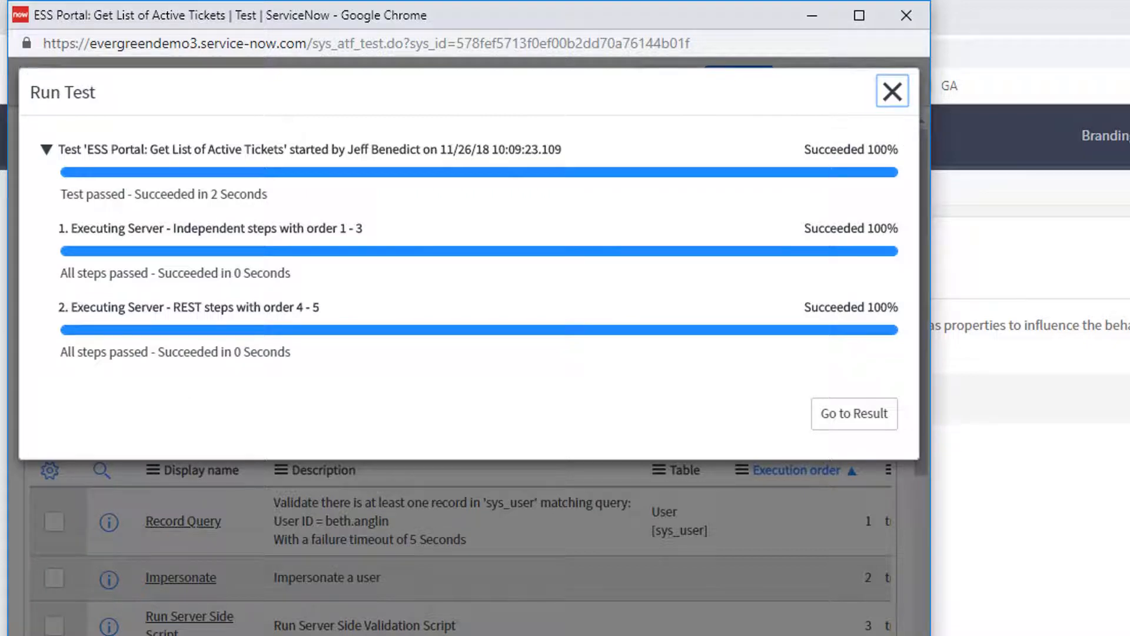
Step: Open the result of the Get List of Active Tickets test, check its test log and step results, and close the window
click(854, 414)
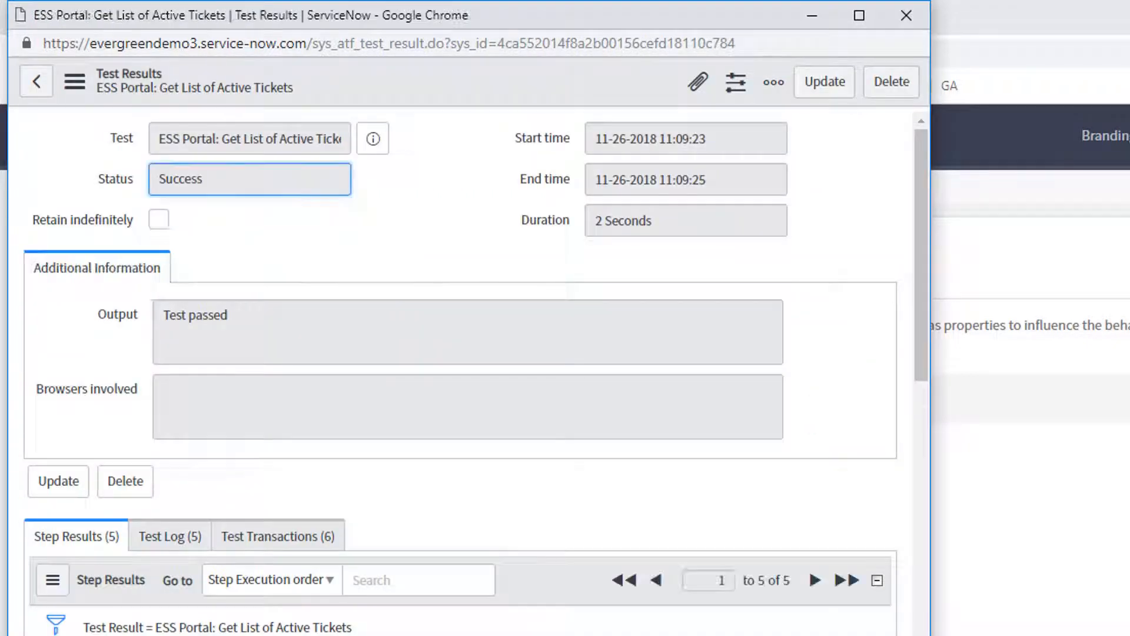
scroll(170, 434, down, 1)
click(170, 434)
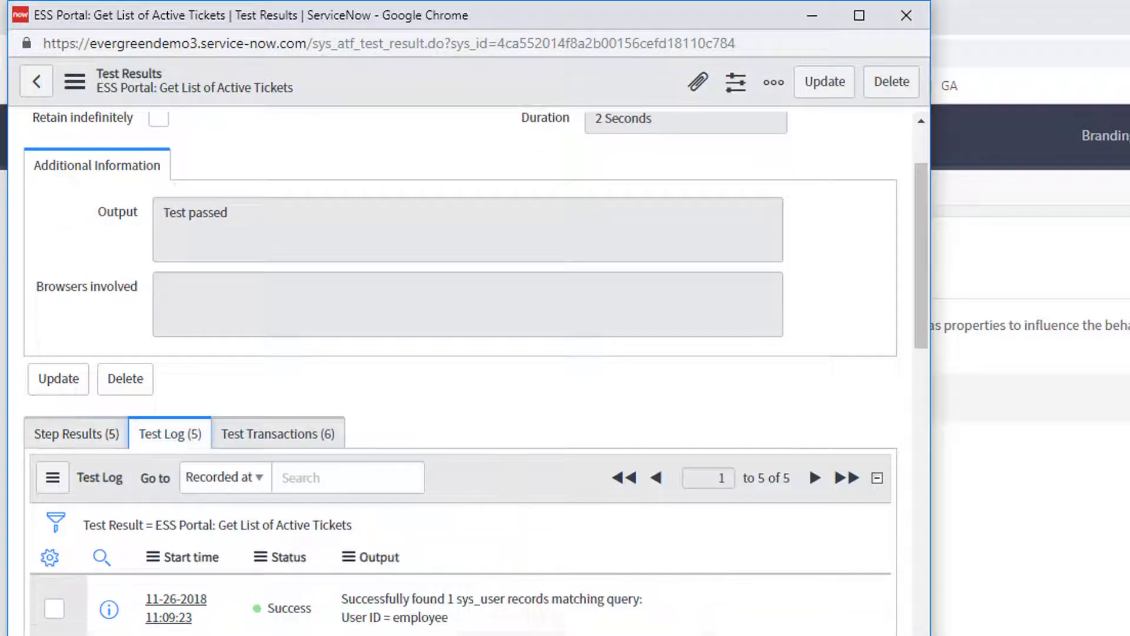
scroll(170, 435, down, 2)
click(76, 229)
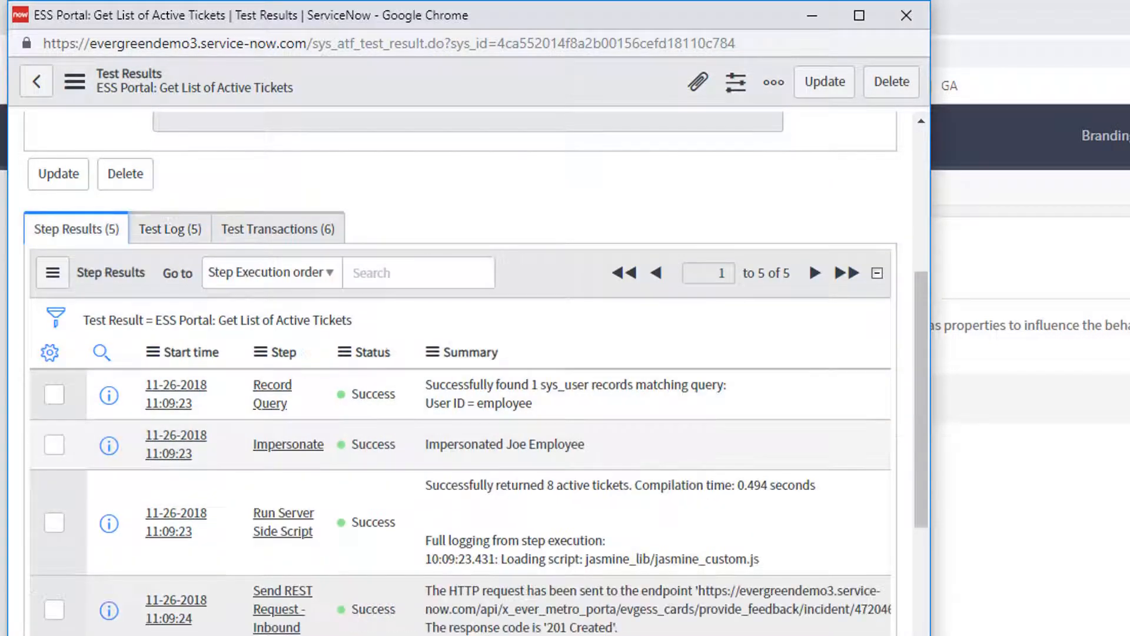
scroll(471, 341, down, 3)
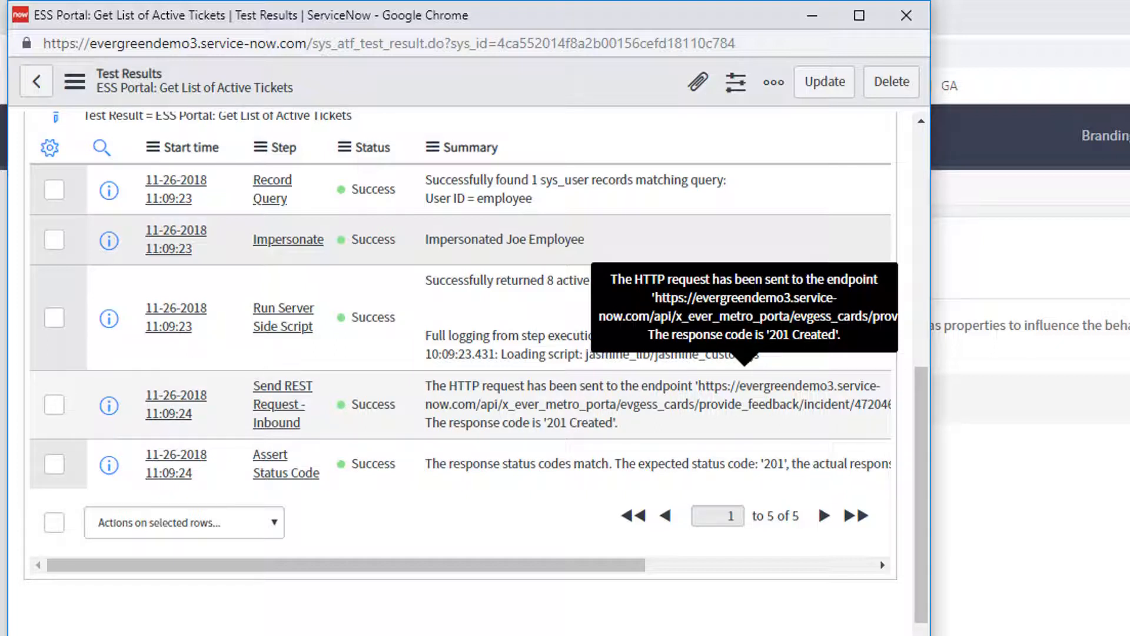
click(907, 16)
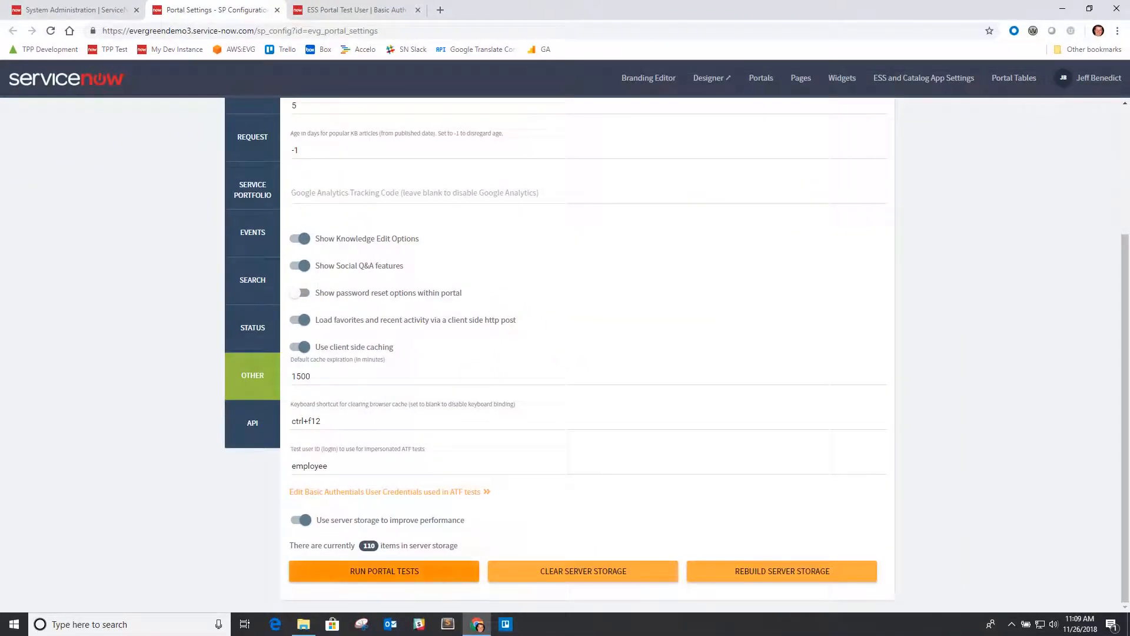
Step: Open the ESS Portal Tests suite from the portal's Other settings and open the 'ESS Portal: Catalog Interaction' test in it
click(384, 570)
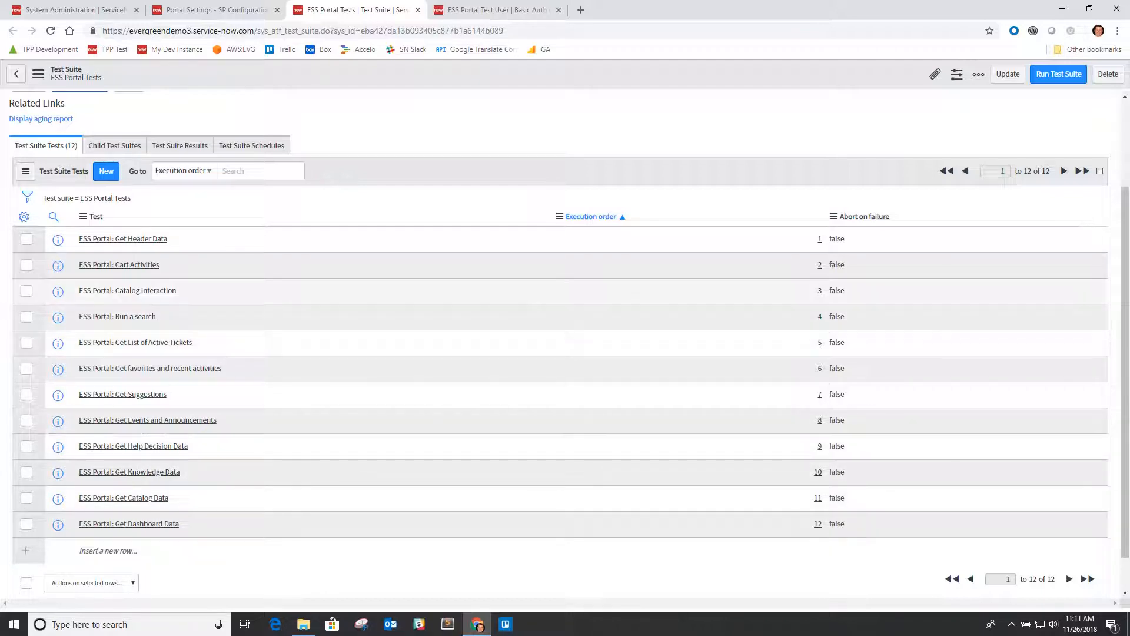
click(127, 290)
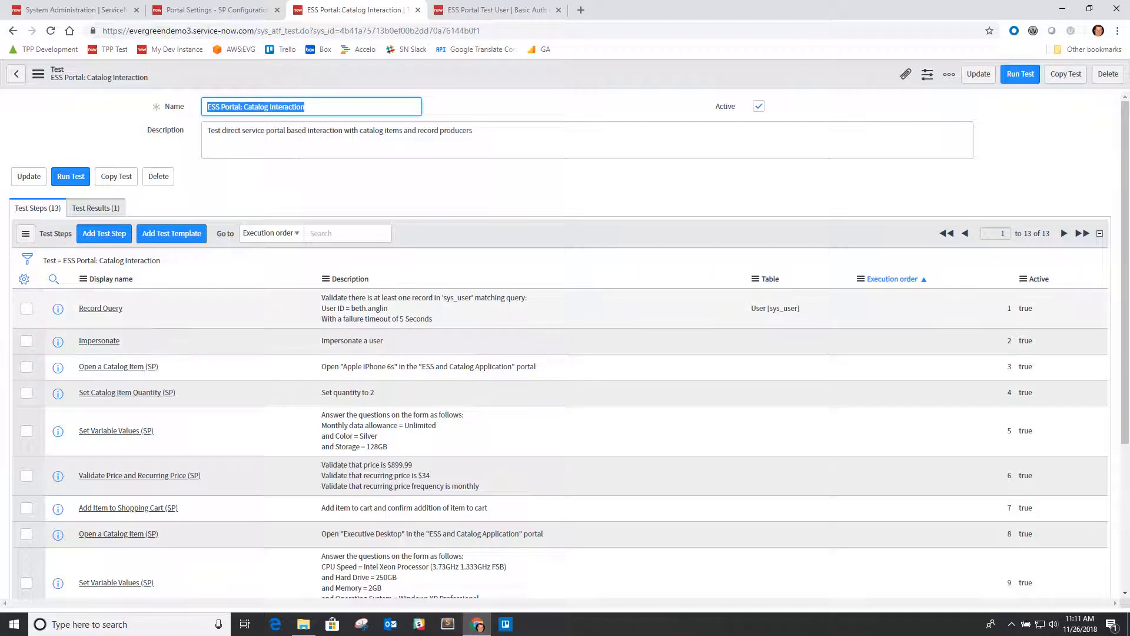
Step: Review the steps of the ESS Portal: Catalog Interaction test from Record Query through Submit Record Producer (SP)
scroll(559, 354, down, 1)
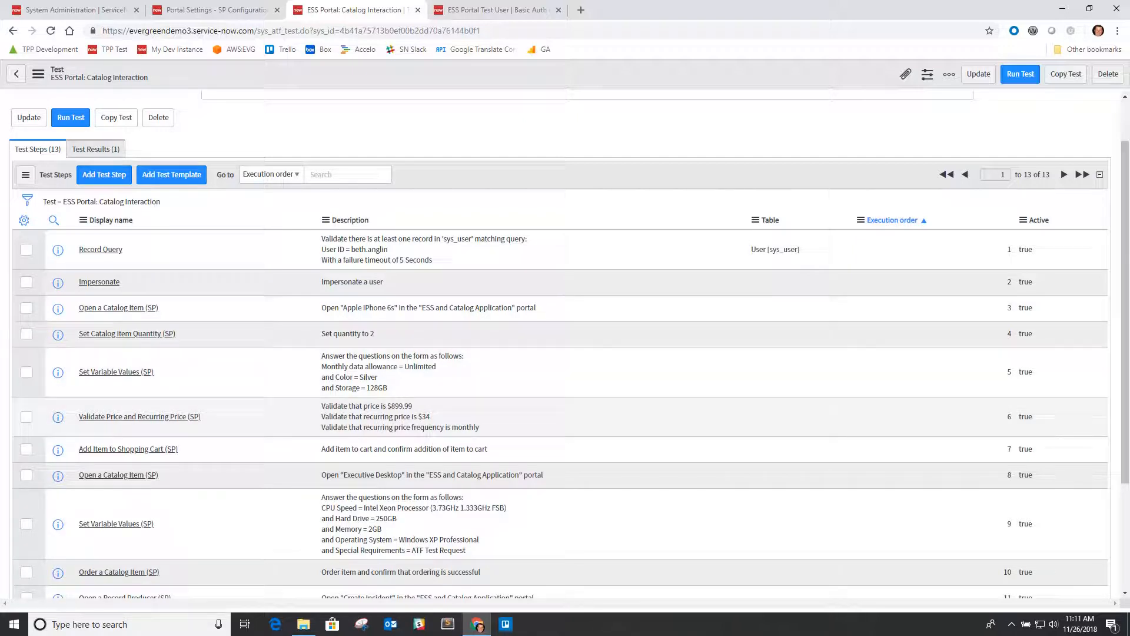
scroll(565, 353, down, 1)
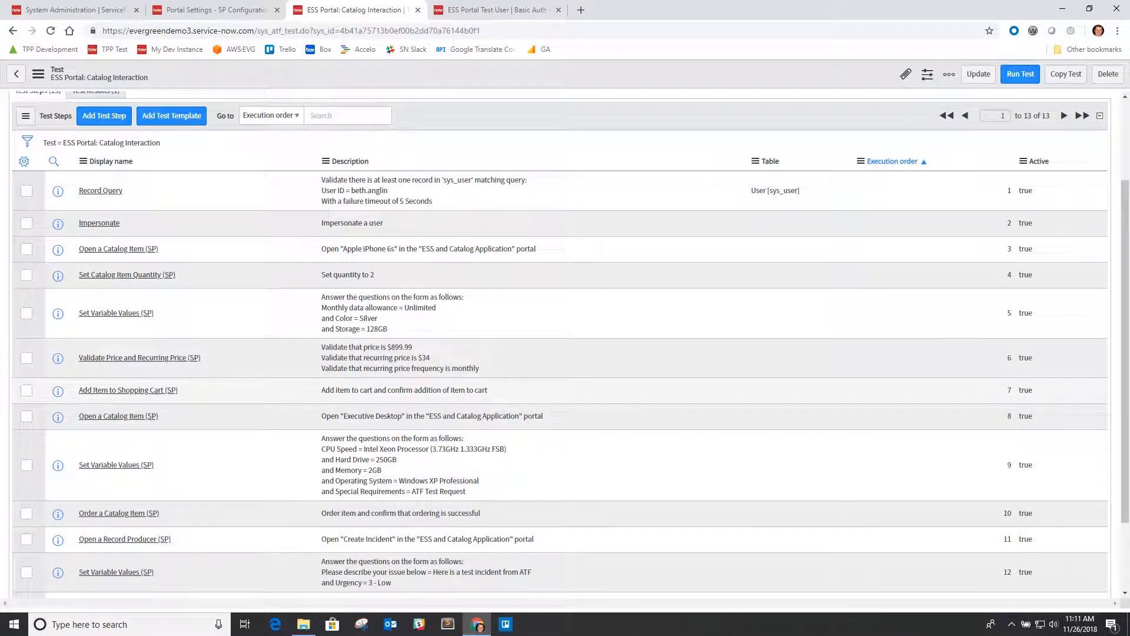
scroll(565, 353, down, 1)
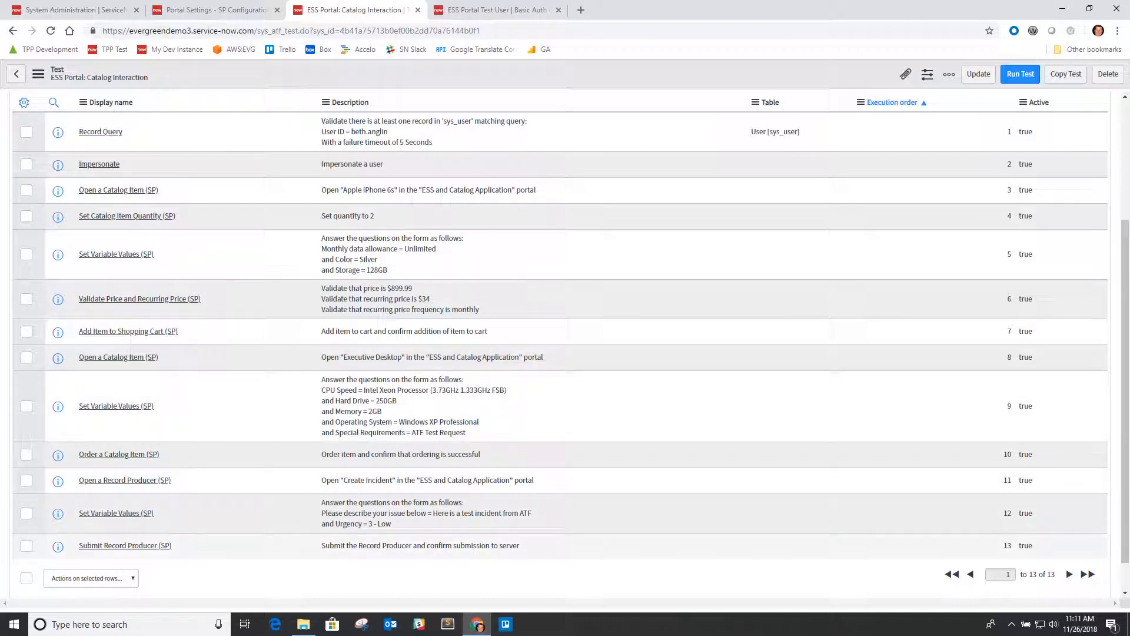
scroll(565, 347, up, 3)
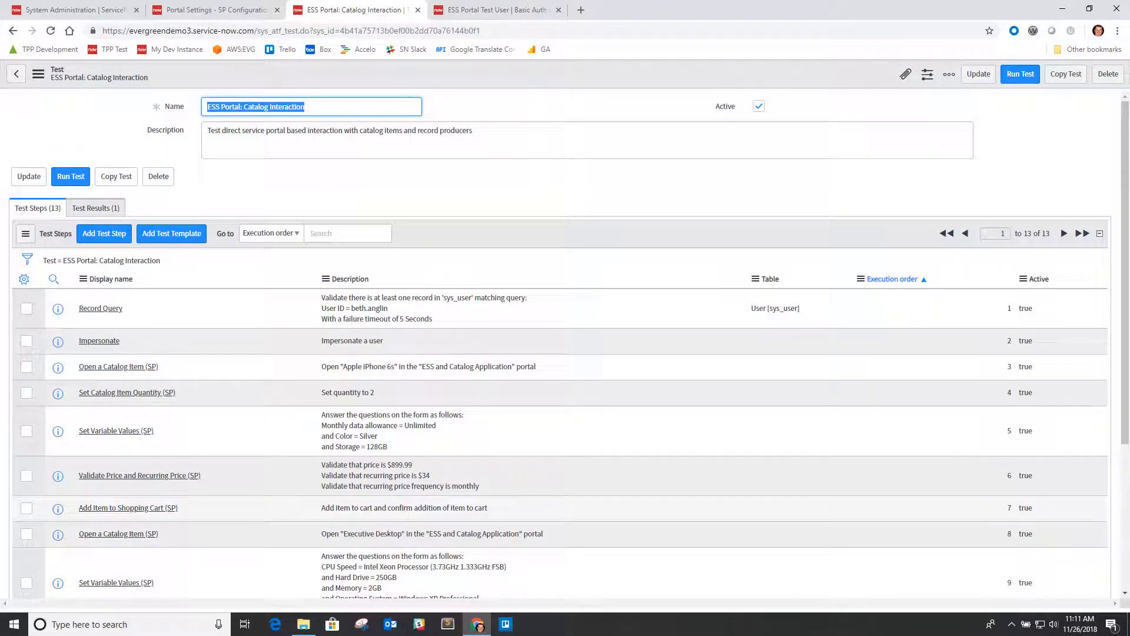
scroll(565, 344, down, 1)
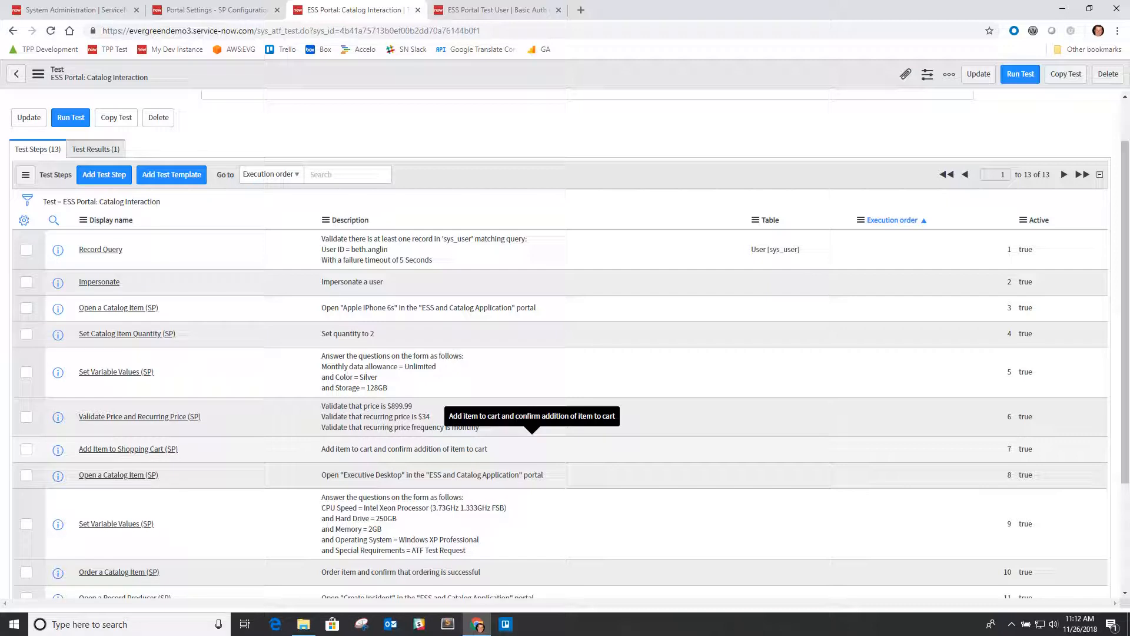
scroll(532, 441, down, 2)
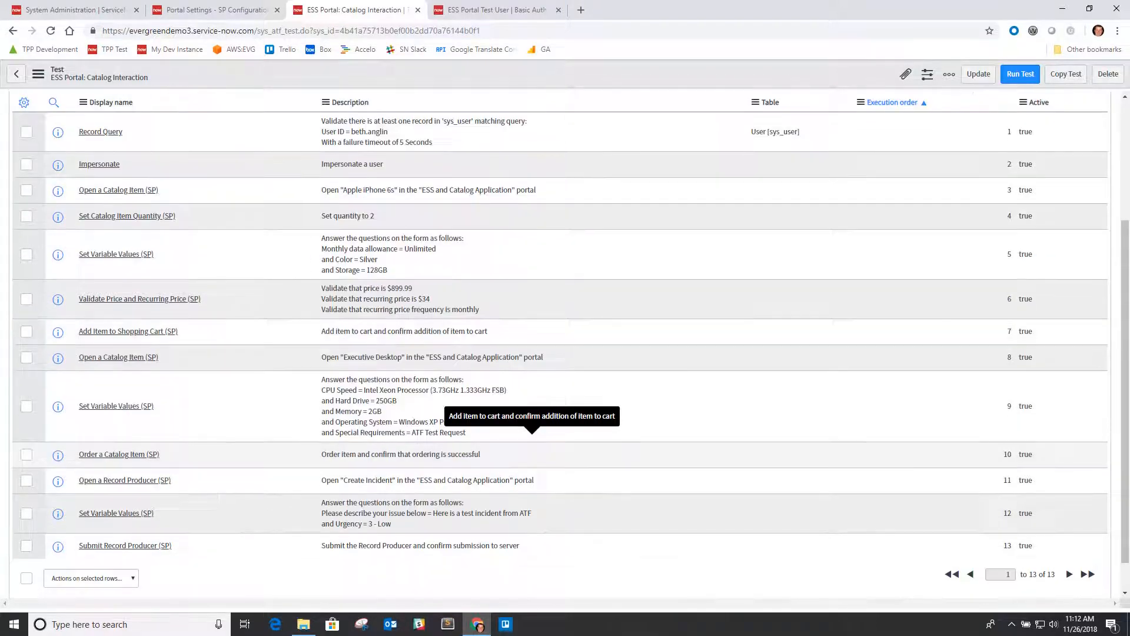
scroll(532, 442, up, 3)
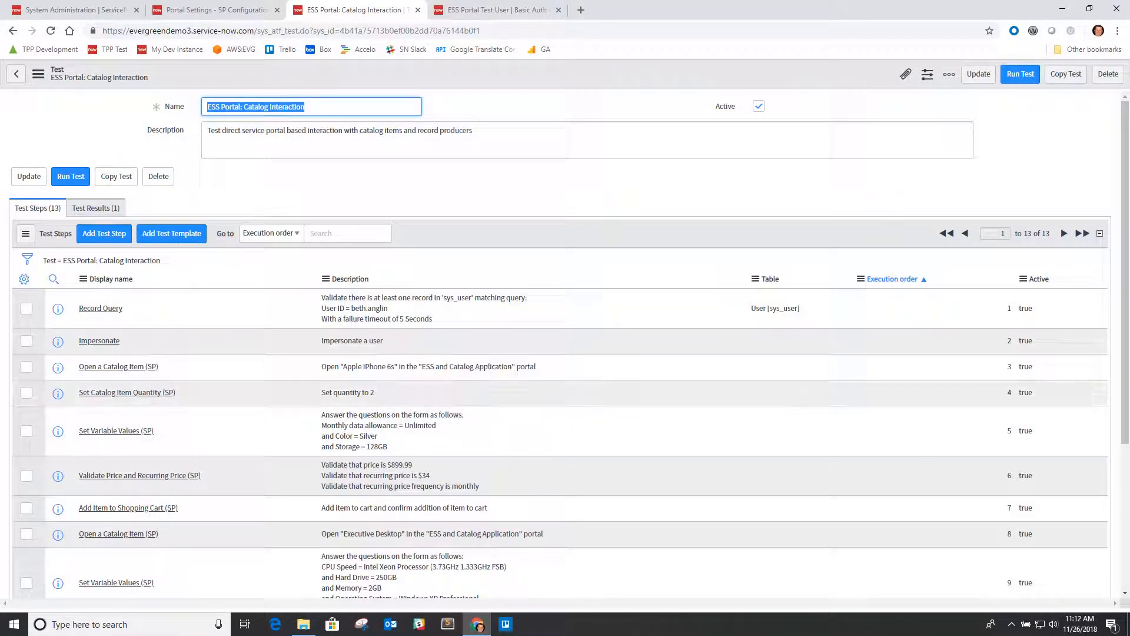
Step: Run the Catalog Interaction test in a new test runner and check its progress in both the run dialog and the Client Test Runner
click(70, 177)
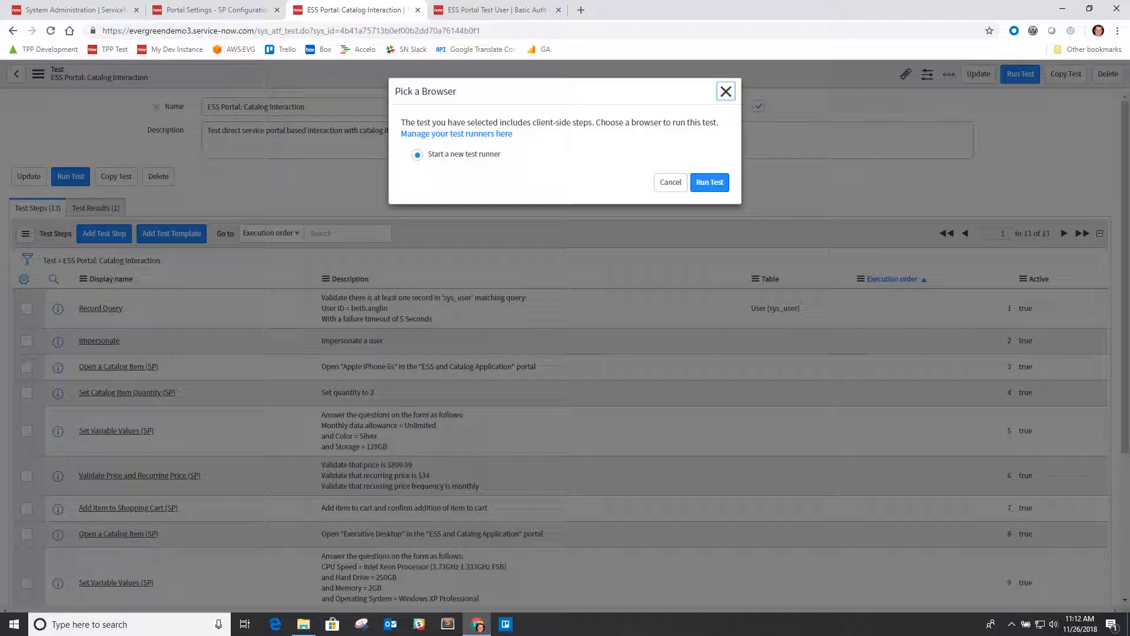
click(710, 183)
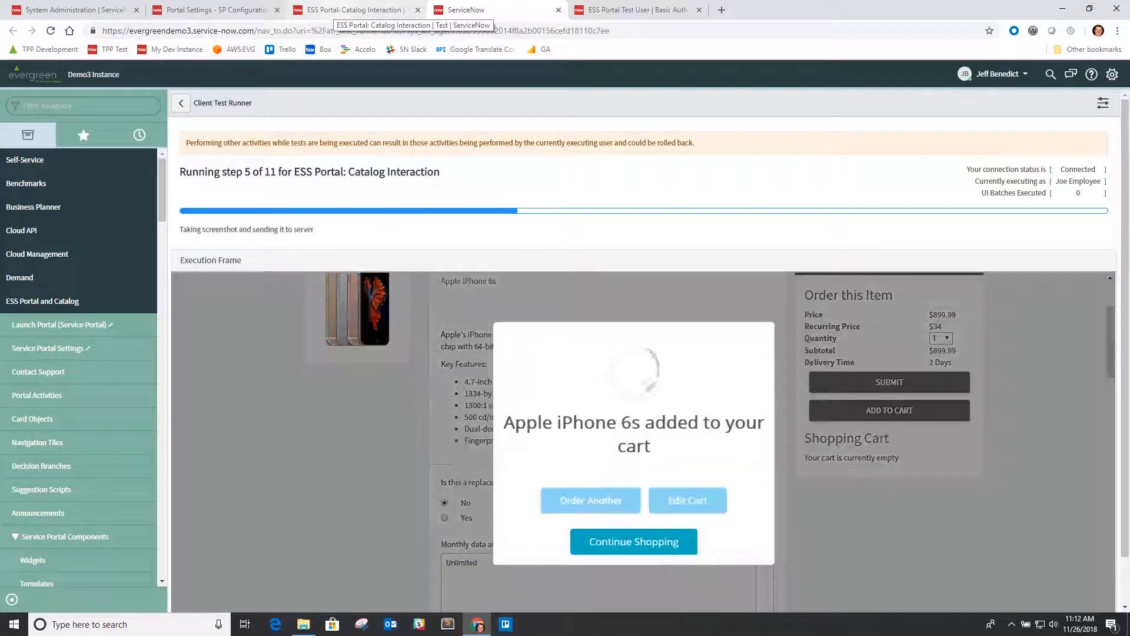
click(348, 10)
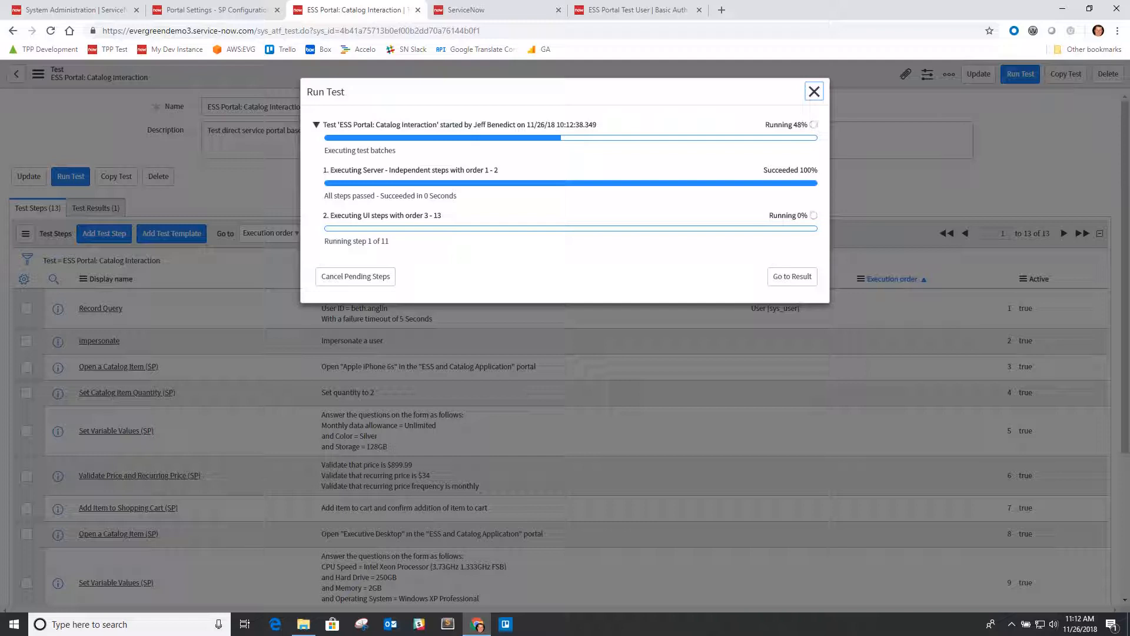
click(465, 10)
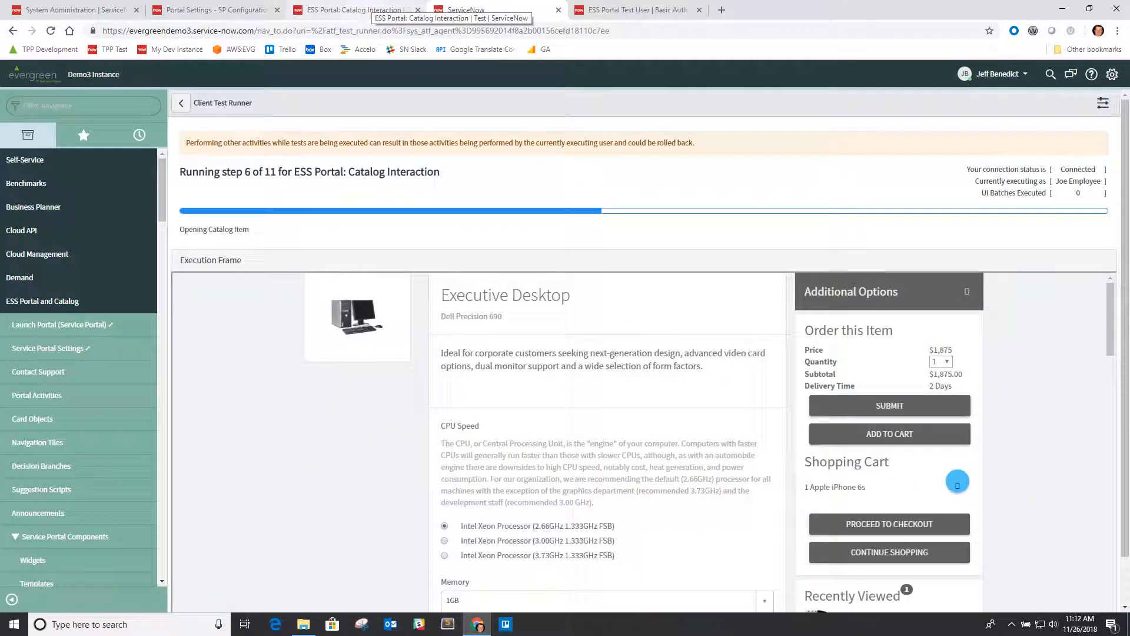
Step: Open the result of the Catalog Interaction test and review its step results down to Submit Record Producer (SP)
click(365, 10)
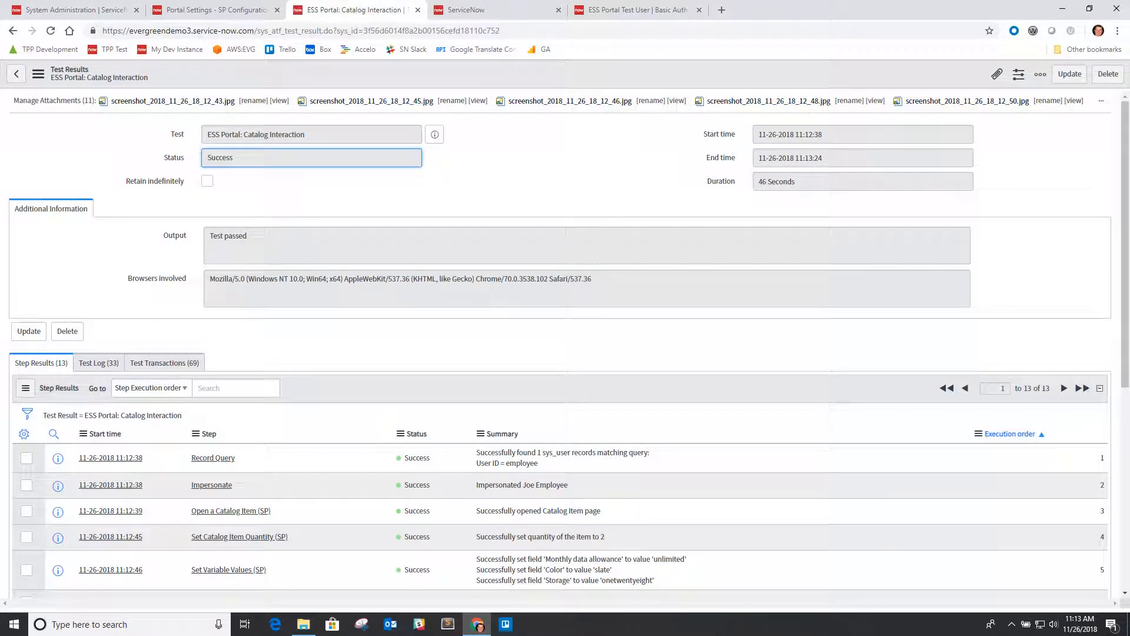
scroll(559, 341, down, 7)
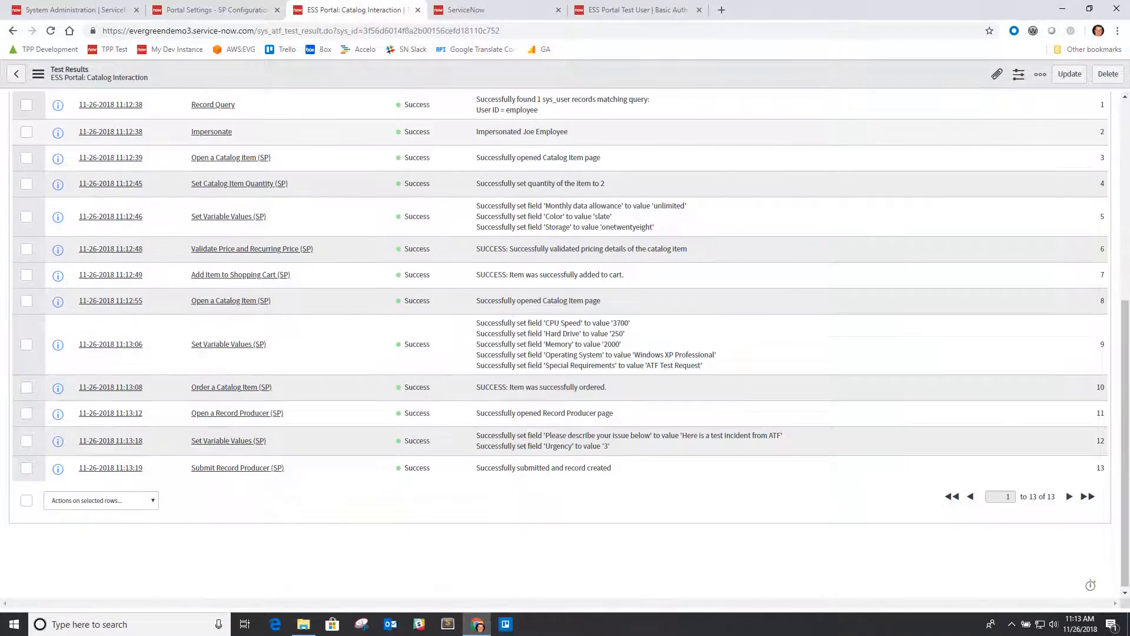
scroll(560, 342, up, 5)
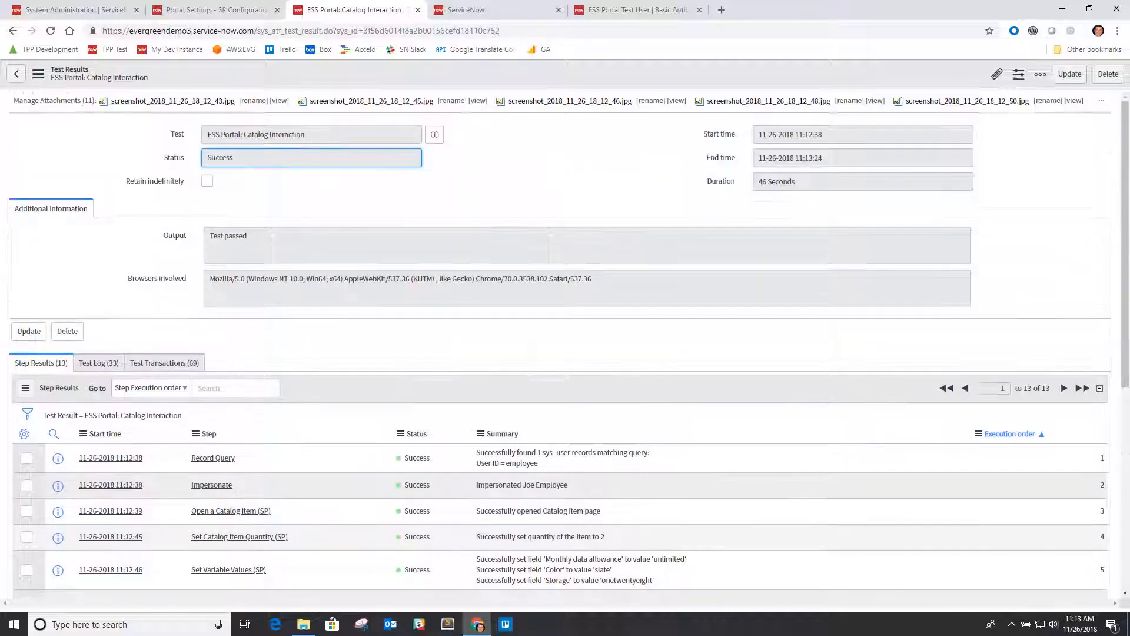
scroll(559, 341, up, 2)
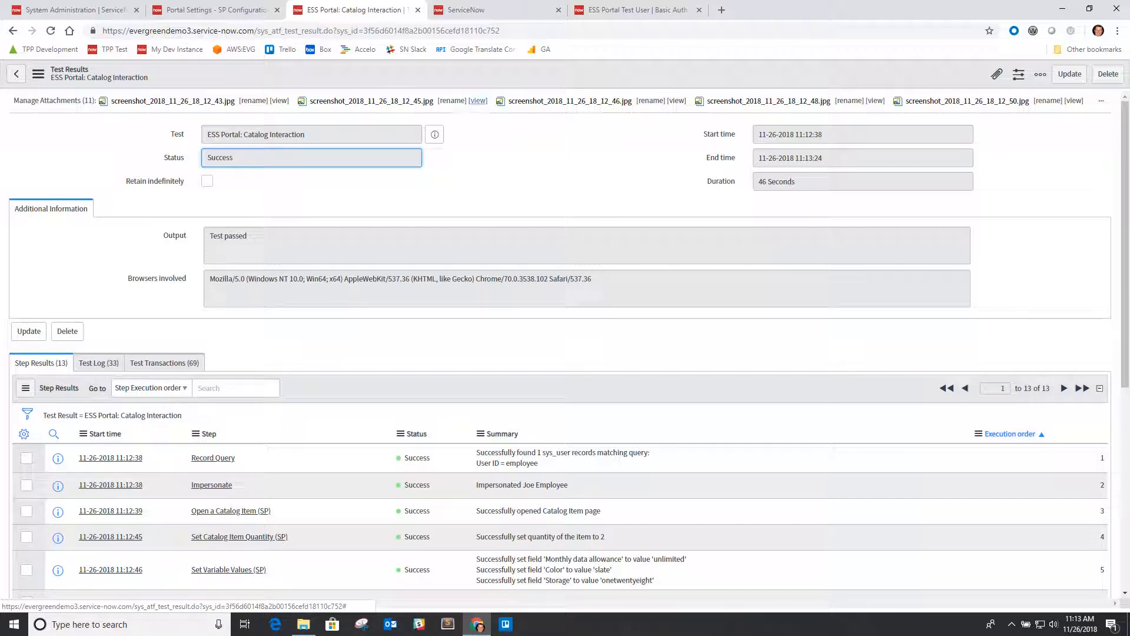
Step: View the attached screenshots screenshot_2018_11_26_18_12_45.jpg and screenshot_2018_11_26_18_12_48.jpg, closing each one after viewing
click(478, 100)
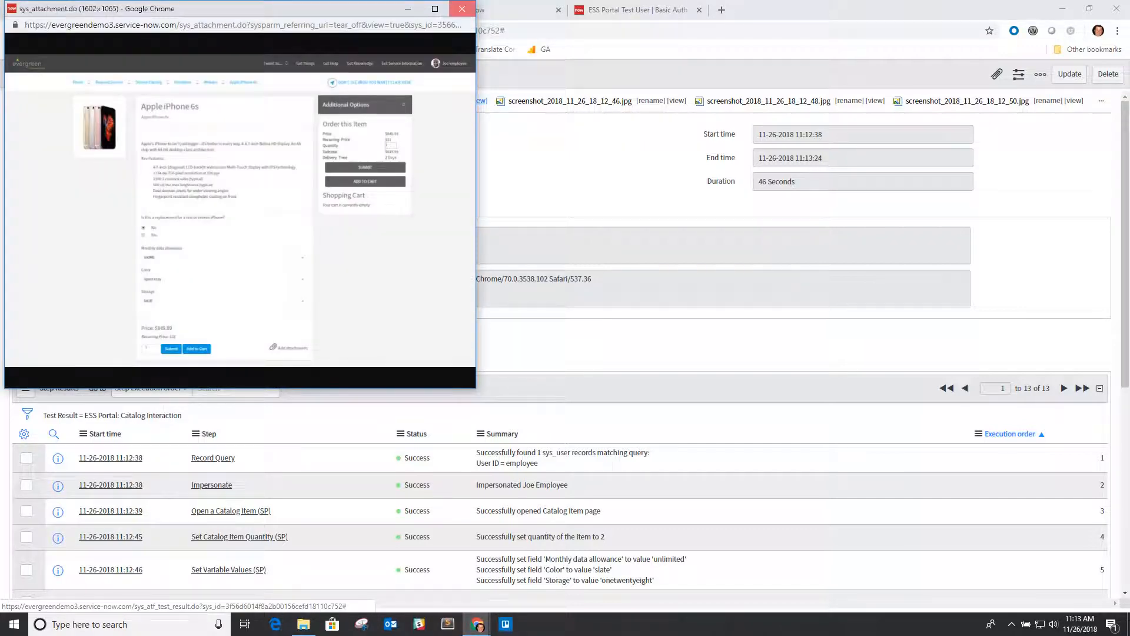
click(462, 9)
click(875, 100)
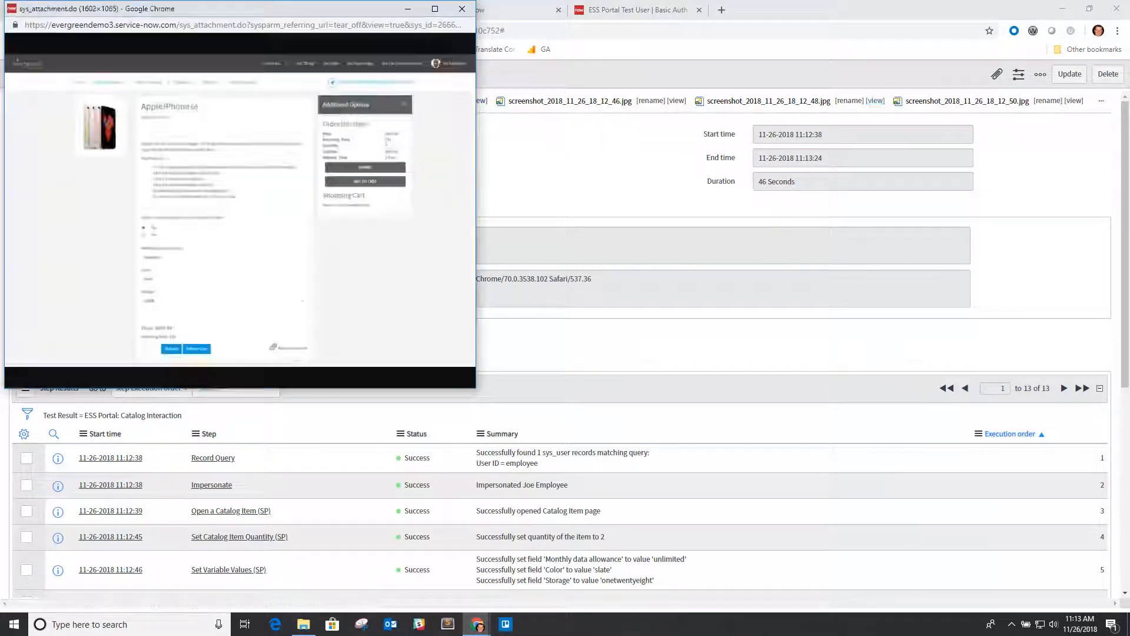
click(462, 9)
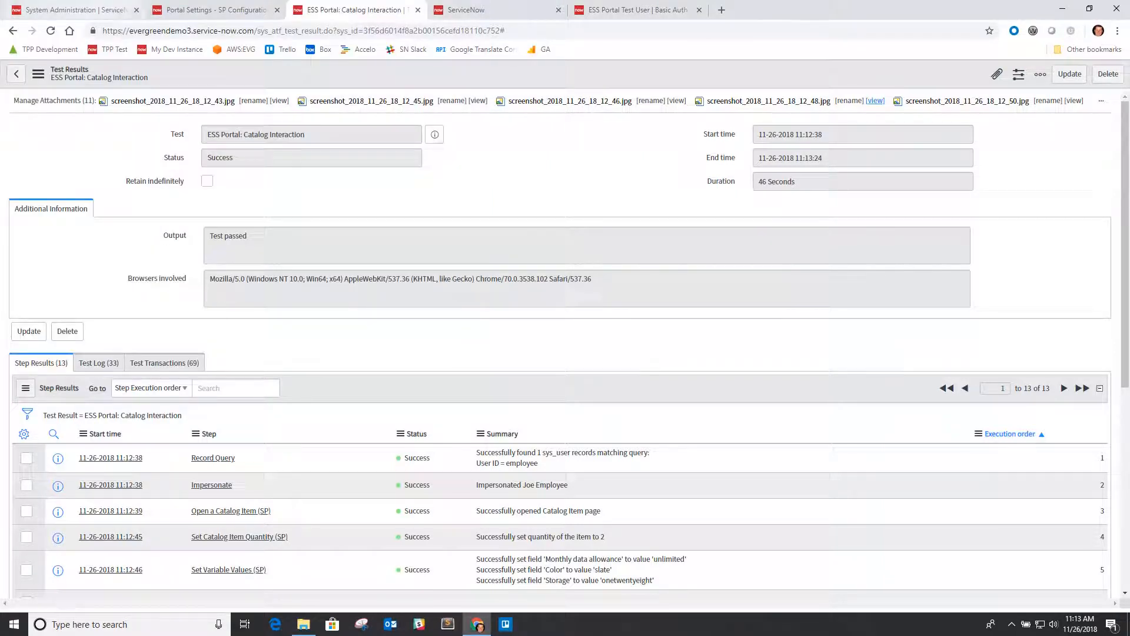
Step: Filter the Service Portal widgets by the name *catalog and open the EVG SC Catalog Item widget
click(83, 10)
scroll(53, 271, down, 2)
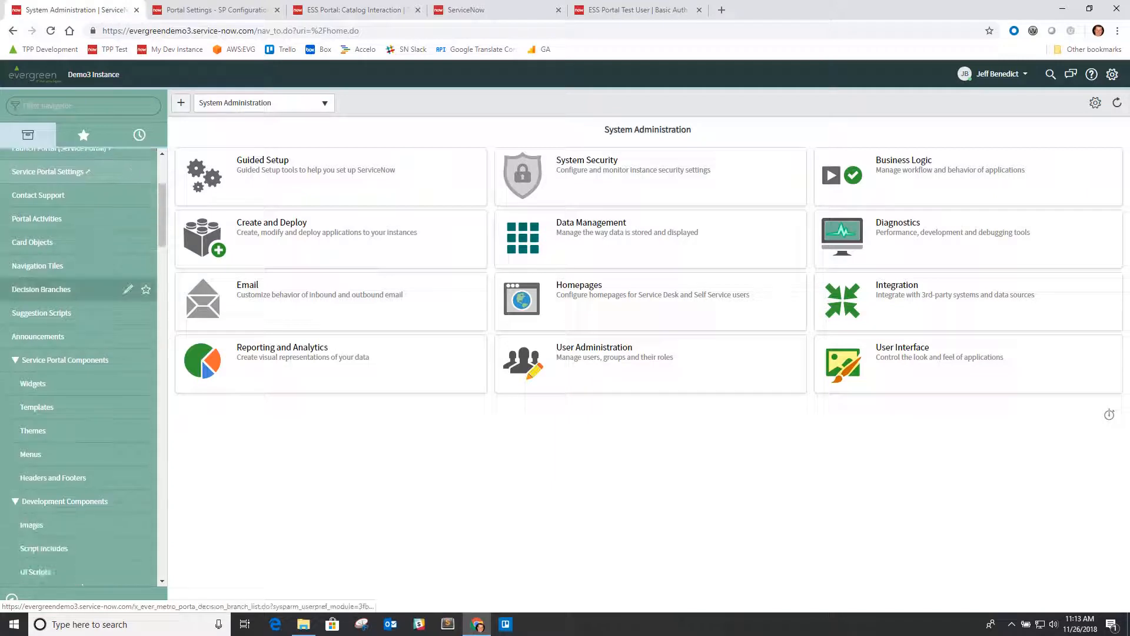
click(34, 384)
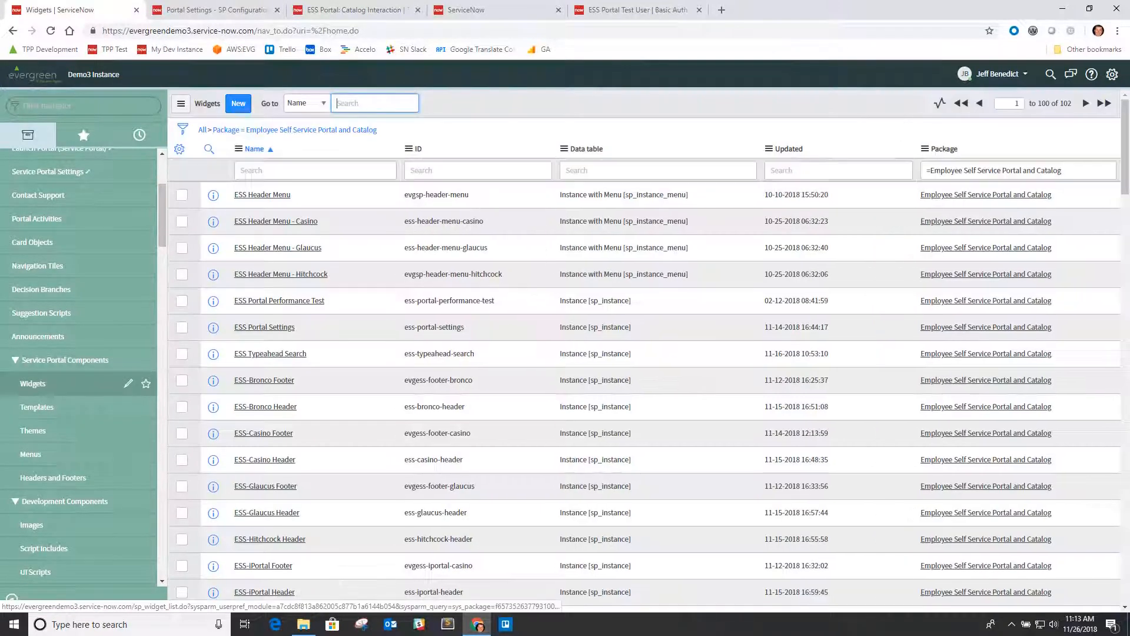
click(241, 170)
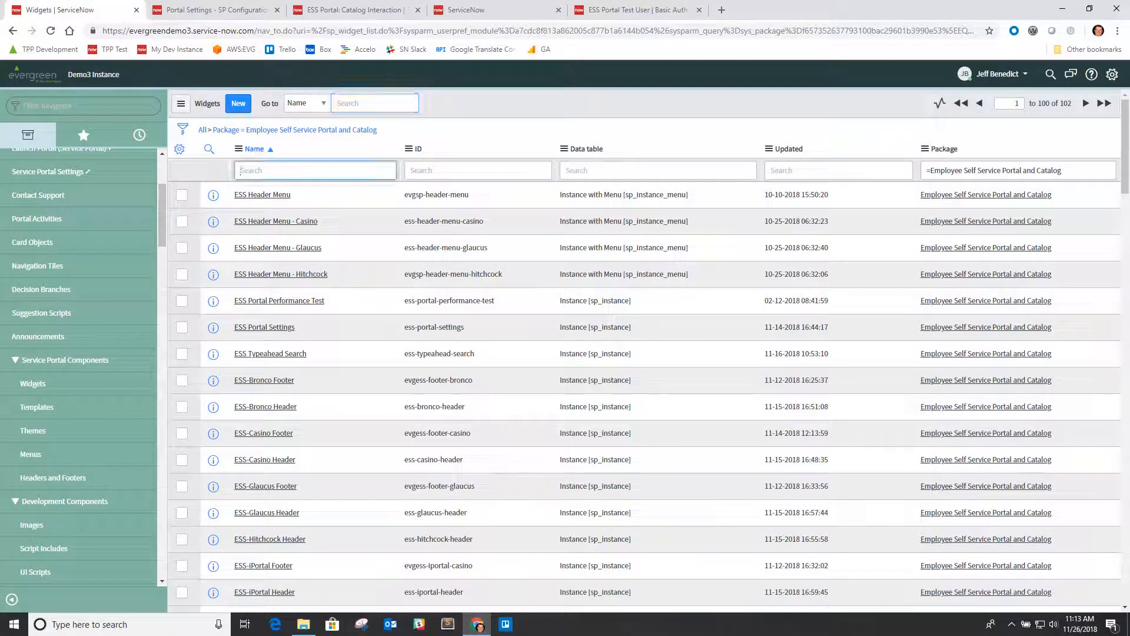
text(*catalog)
key(Return)
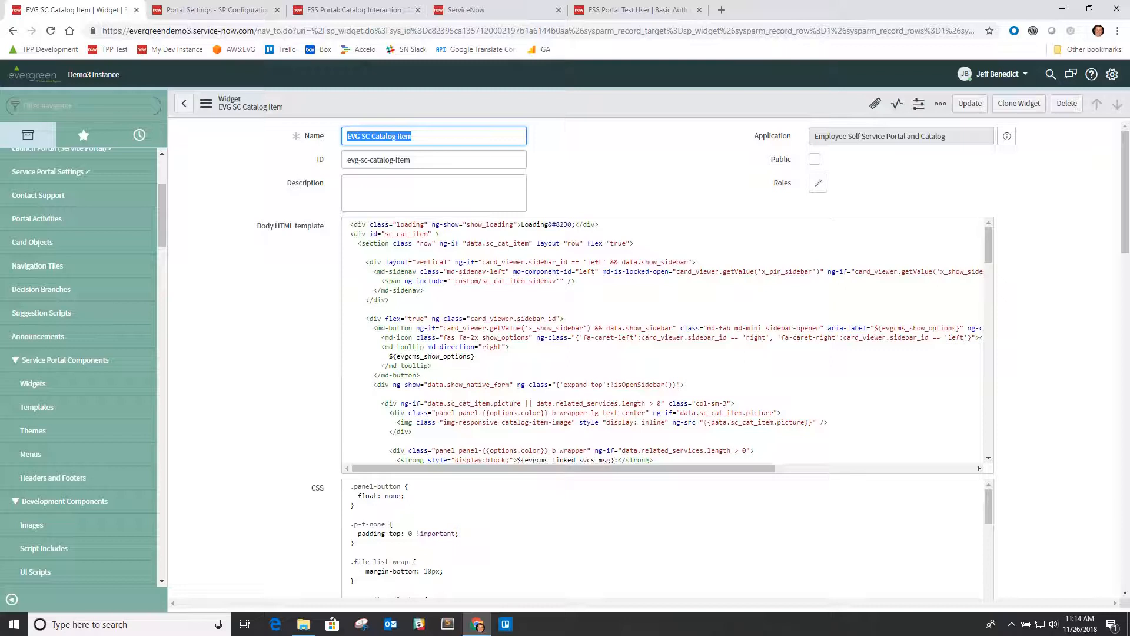
Step: Open the EVG SC Catalog Item widget in the Widget Editor from the end of its record
scroll(648, 354, down, 8)
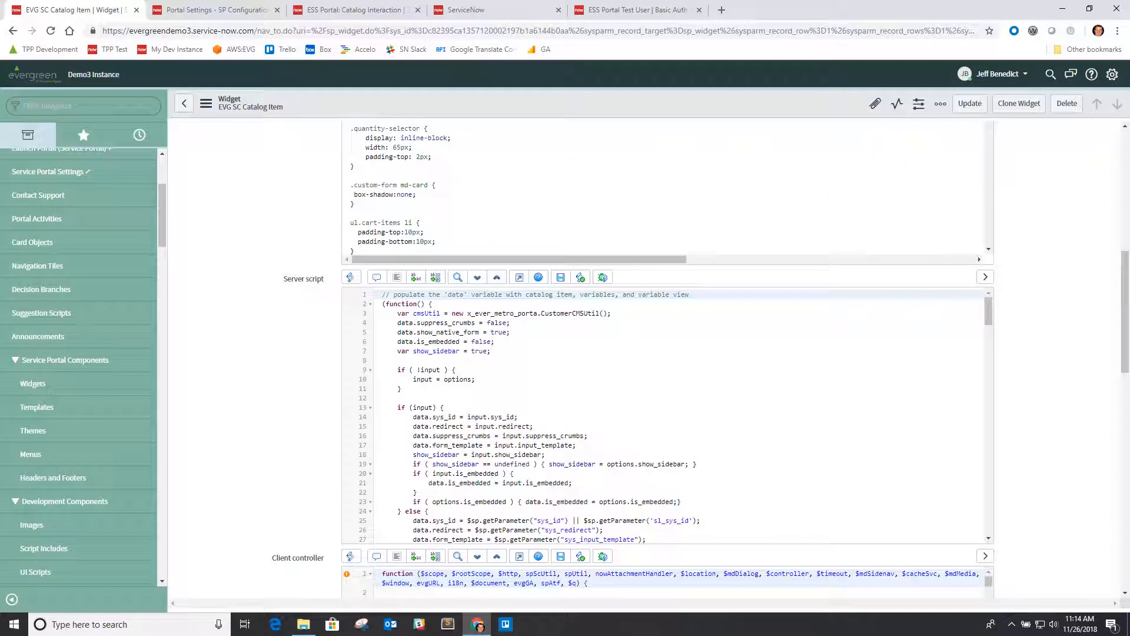
scroll(648, 353, down, 10)
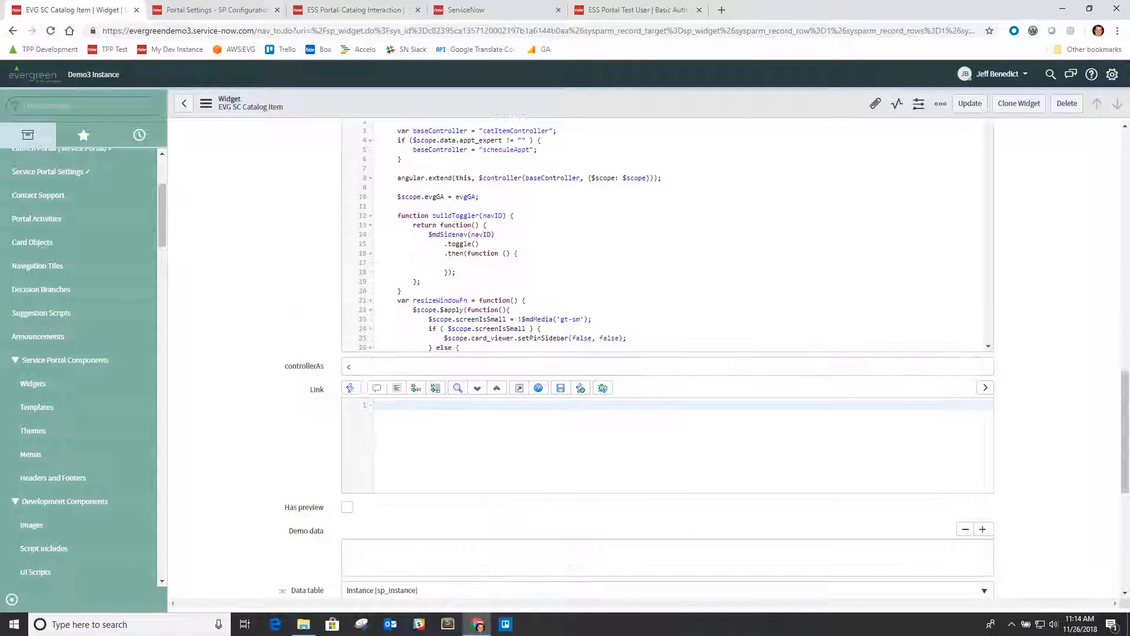
click(212, 584)
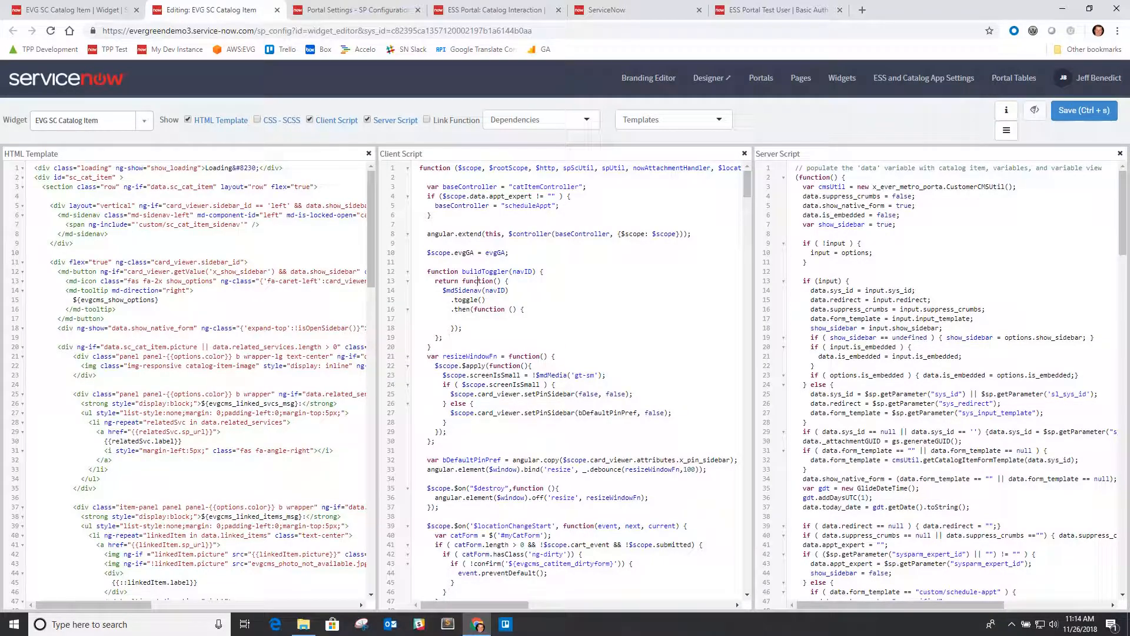
Step: Find the ATF Support section in the widget's client script and highlight its comment and the $scope._atf = atf line
scroll(560, 382, down, 6)
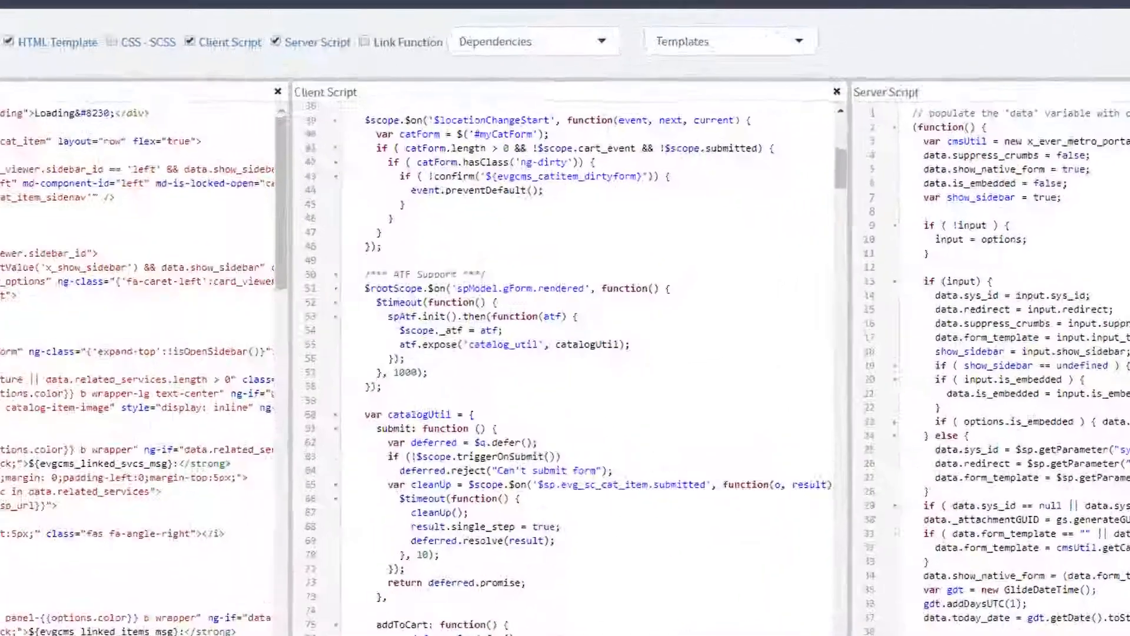
drag(365, 274, 486, 274)
click(508, 330)
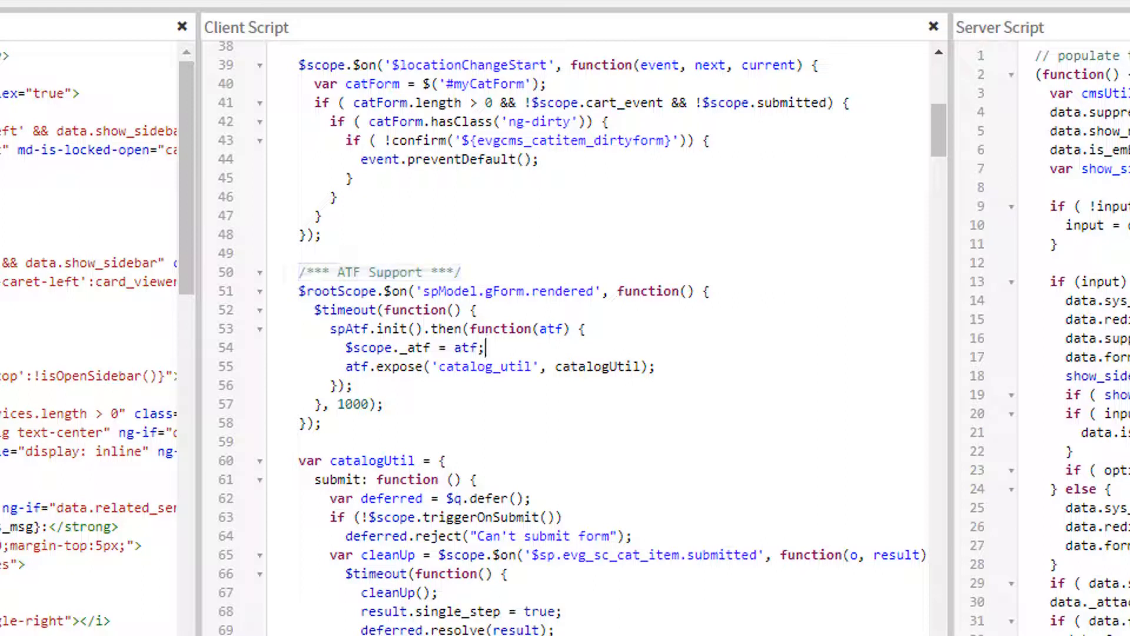
drag(346, 348, 485, 348)
click(432, 367)
Step: Highlight the catalogUtil object in the client script and examine its functions from submit and addToCart through setQuantity, getQuantity and getPrice
scroll(432, 367, down, 2)
drag(299, 225, 377, 634)
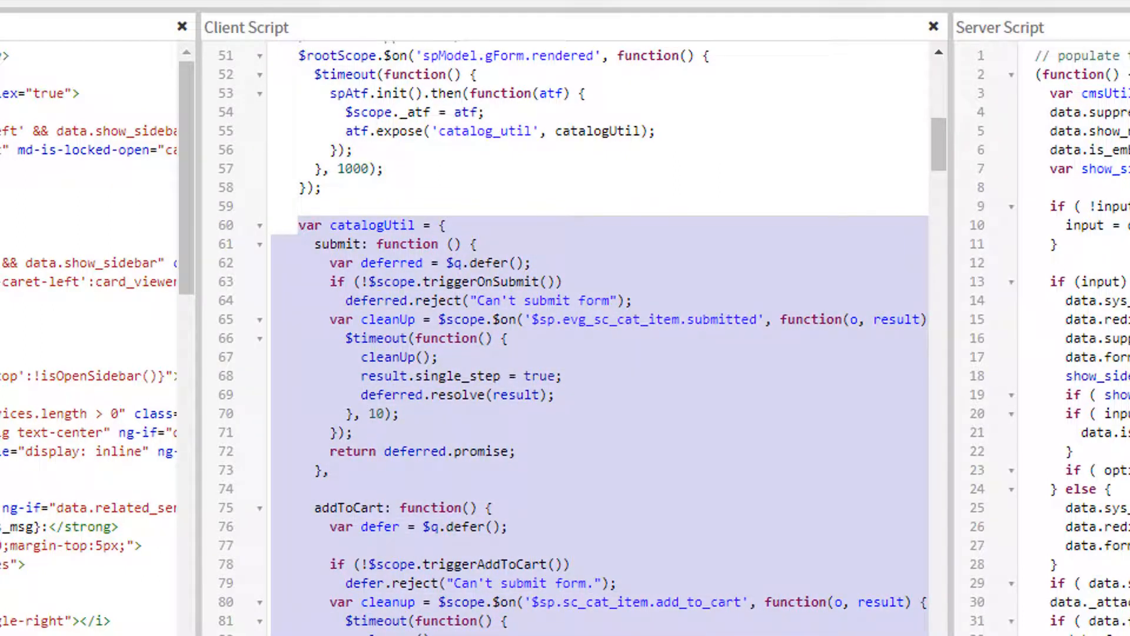
scroll(377, 624, down, 2)
click(377, 624)
scroll(576, 338, down, 5)
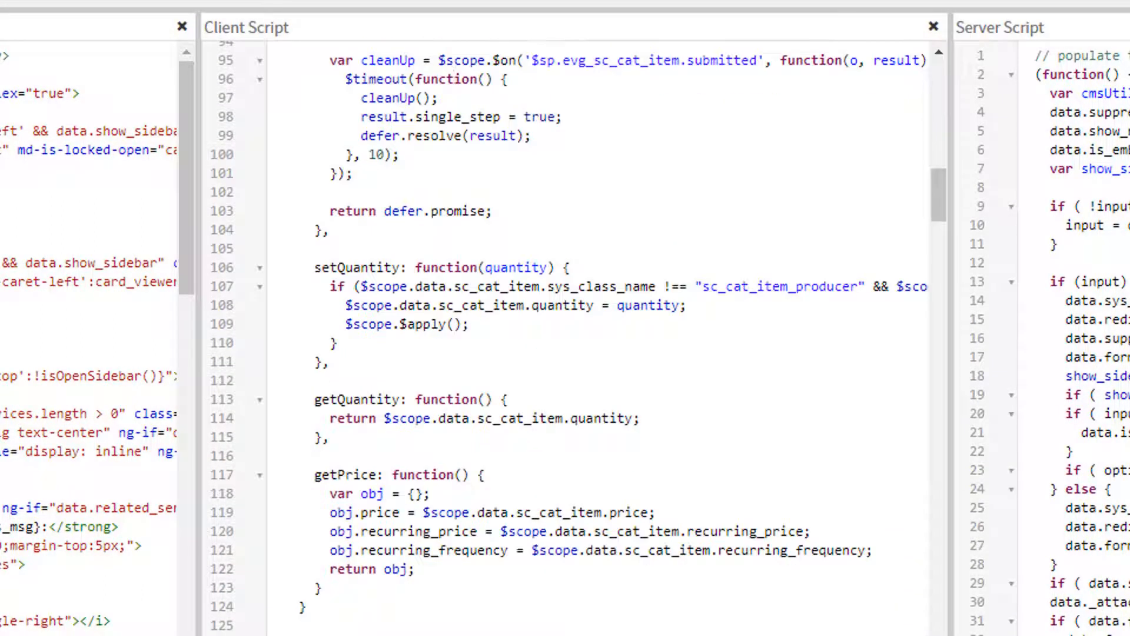
drag(516, 634, 352, 305)
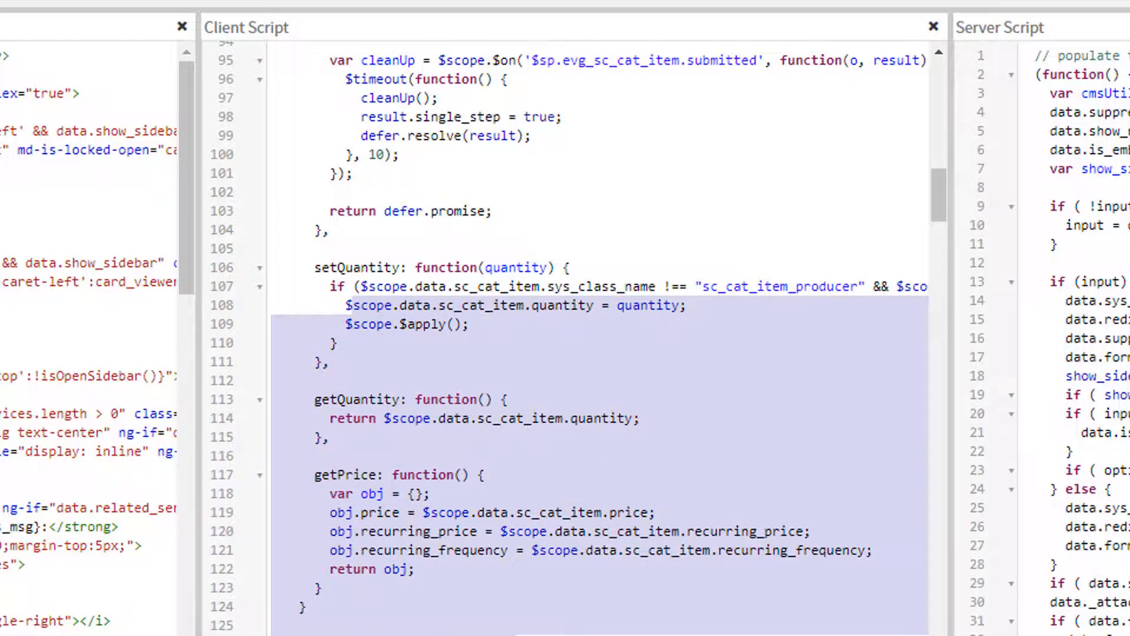